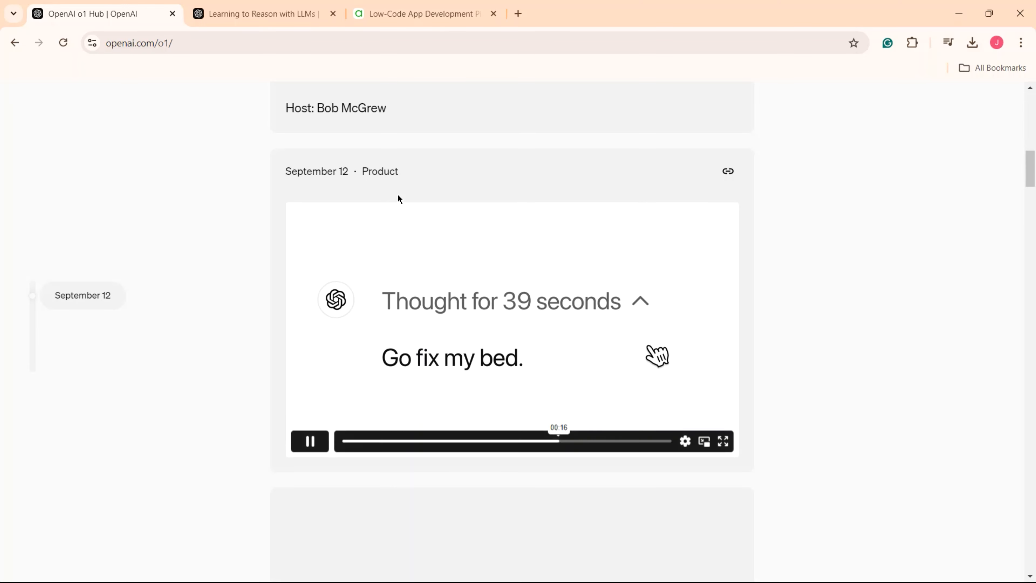
# Read through the Learning to Reason with LLMs article, from its accuracy charts and safety metrics to Appendix A and the citations
pyautogui.click(278, 14)
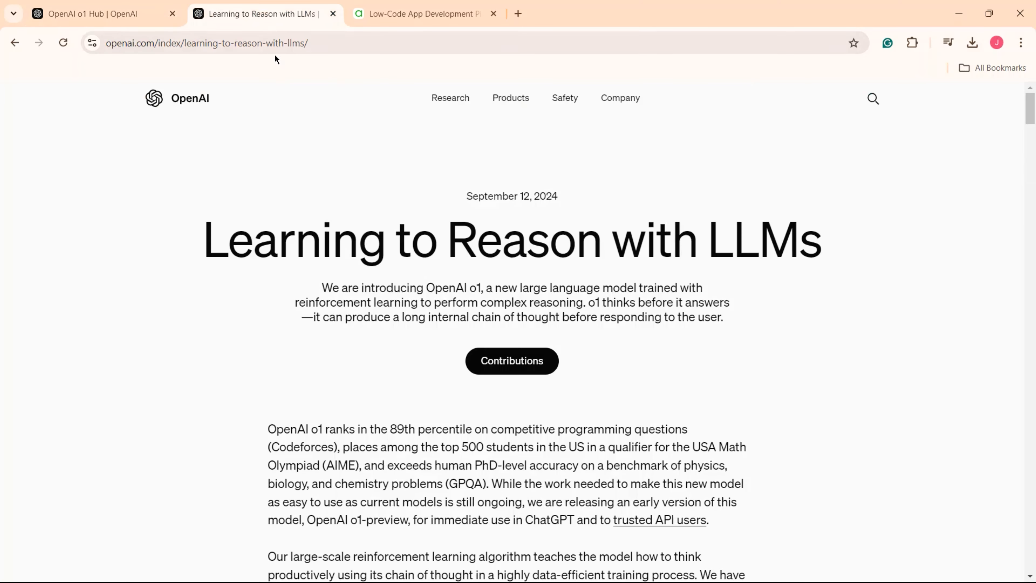
pyautogui.scroll(-10, 630, 406)
pyautogui.scroll(-15, 630, 406)
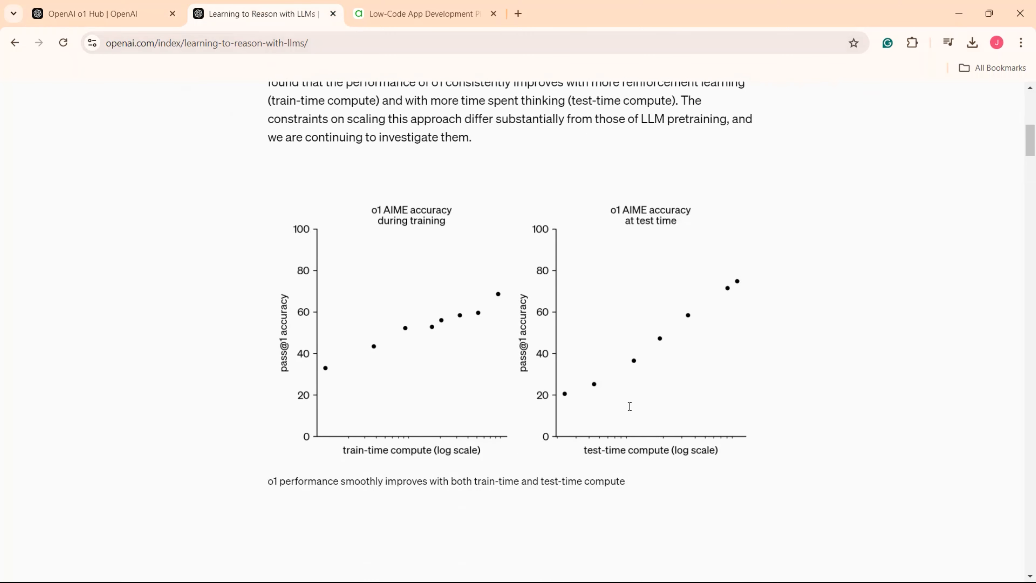
pyautogui.scroll(-13, 629, 406)
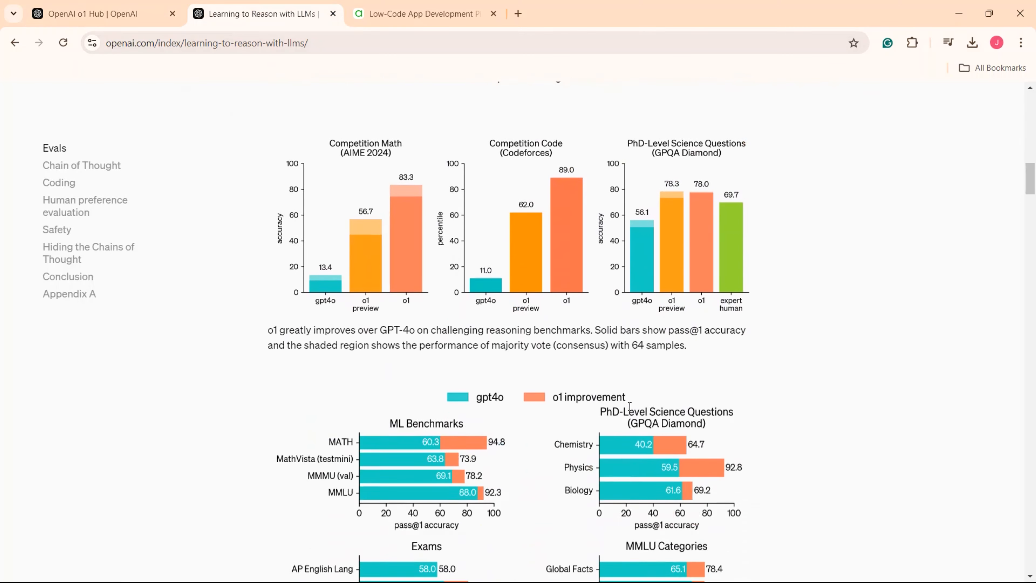
pyautogui.scroll(-18, 630, 406)
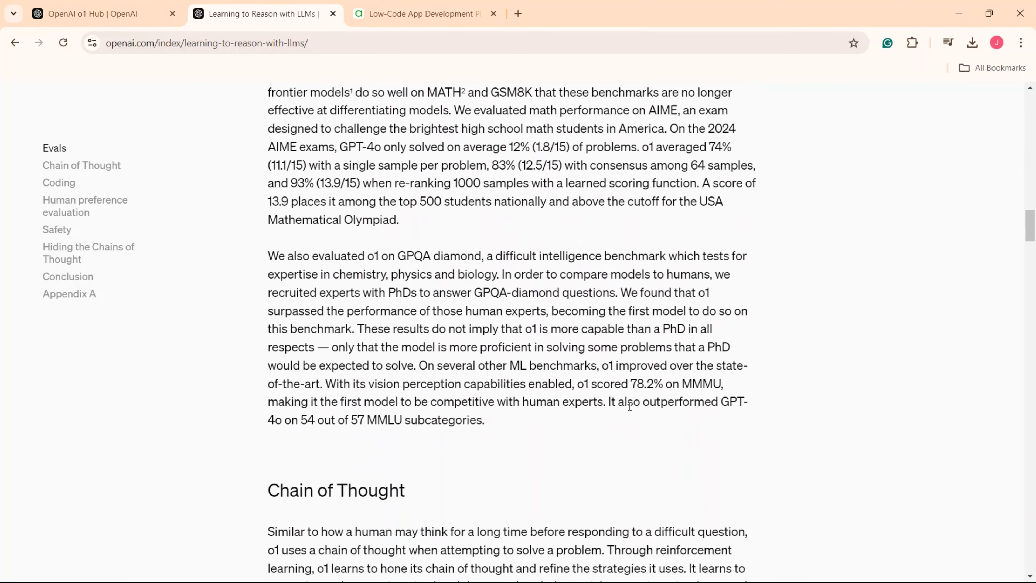
pyautogui.scroll(-18, 630, 406)
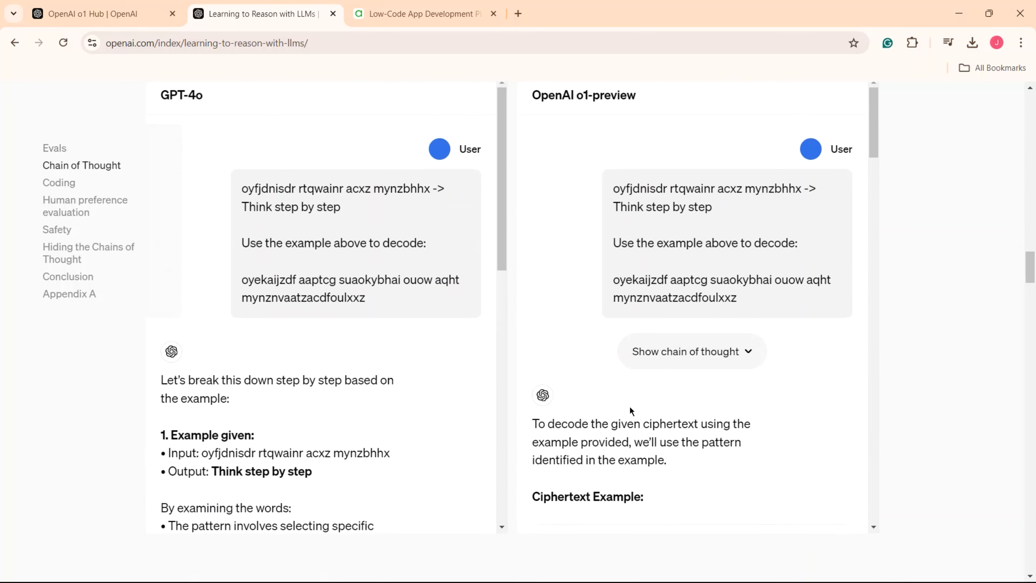
pyautogui.scroll(-12, 629, 406)
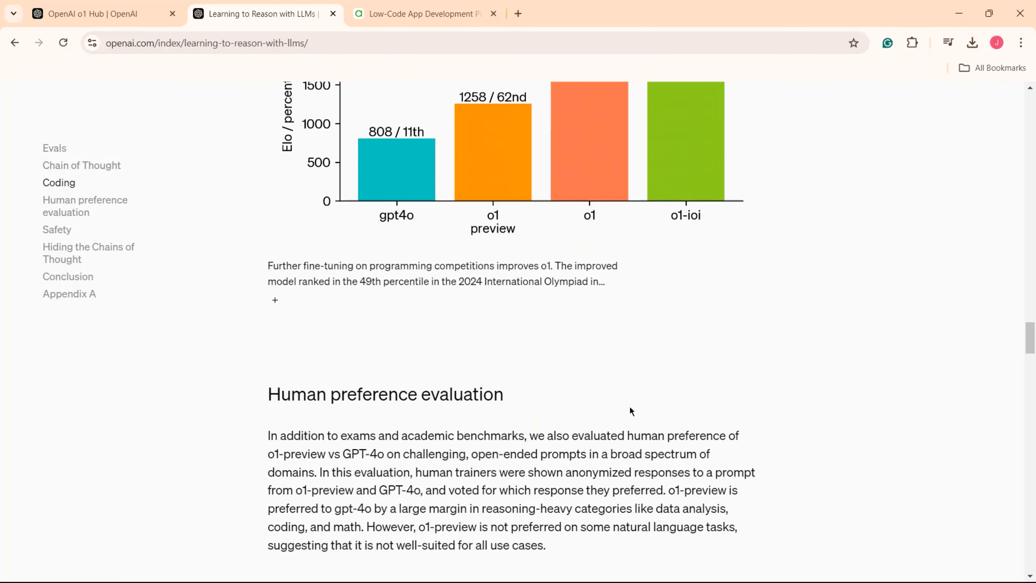
pyautogui.scroll(-6, 629, 406)
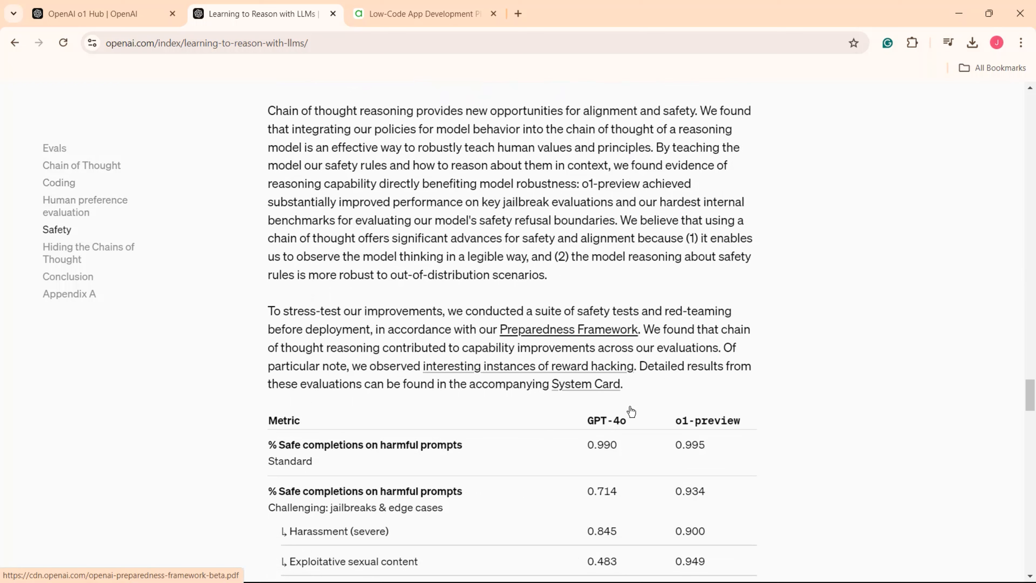
pyautogui.scroll(-5, 630, 406)
pyautogui.scroll(-1, 629, 405)
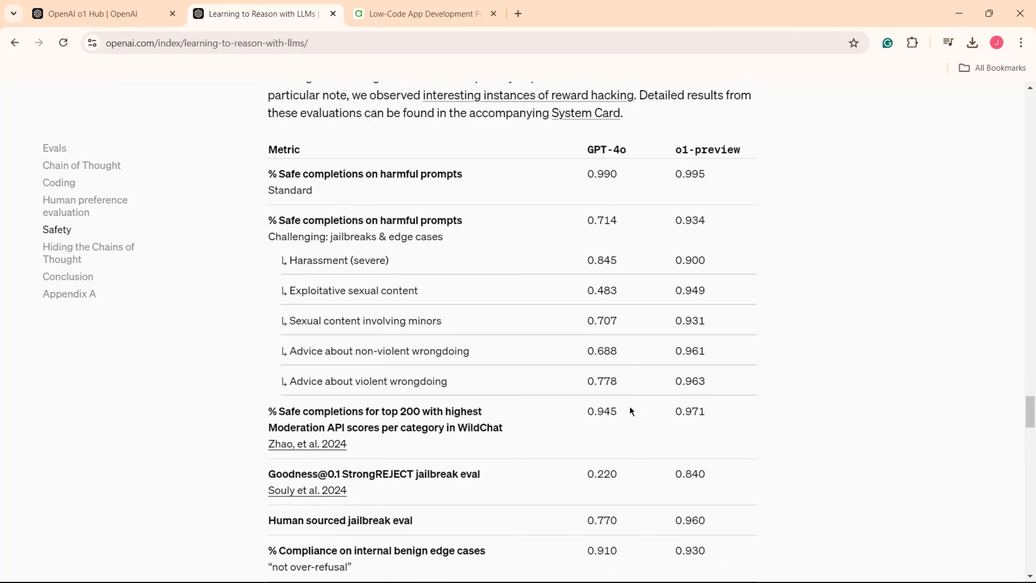
pyautogui.scroll(-19, 629, 410)
pyautogui.scroll(-2, 631, 407)
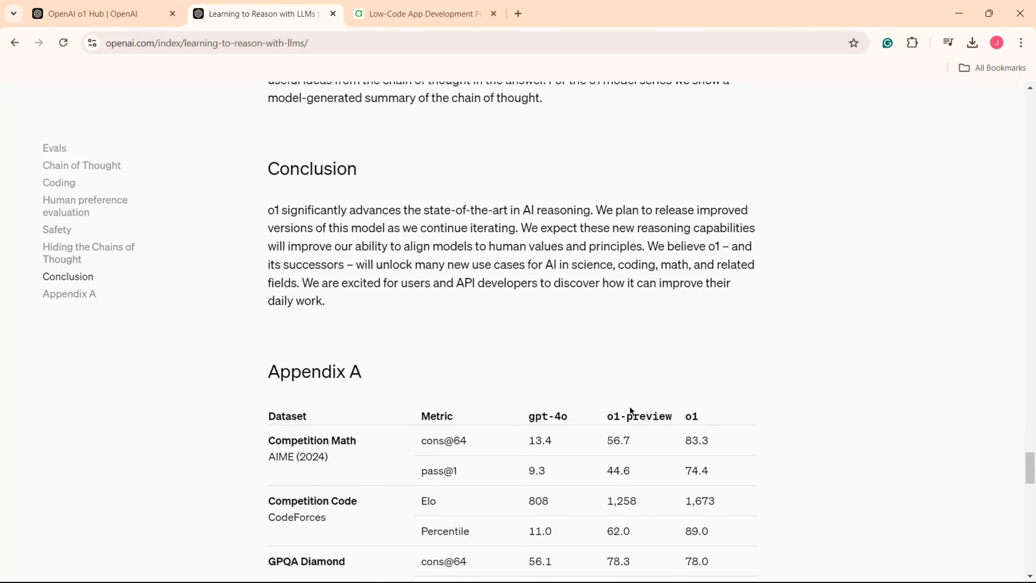
pyautogui.scroll(-10, 631, 408)
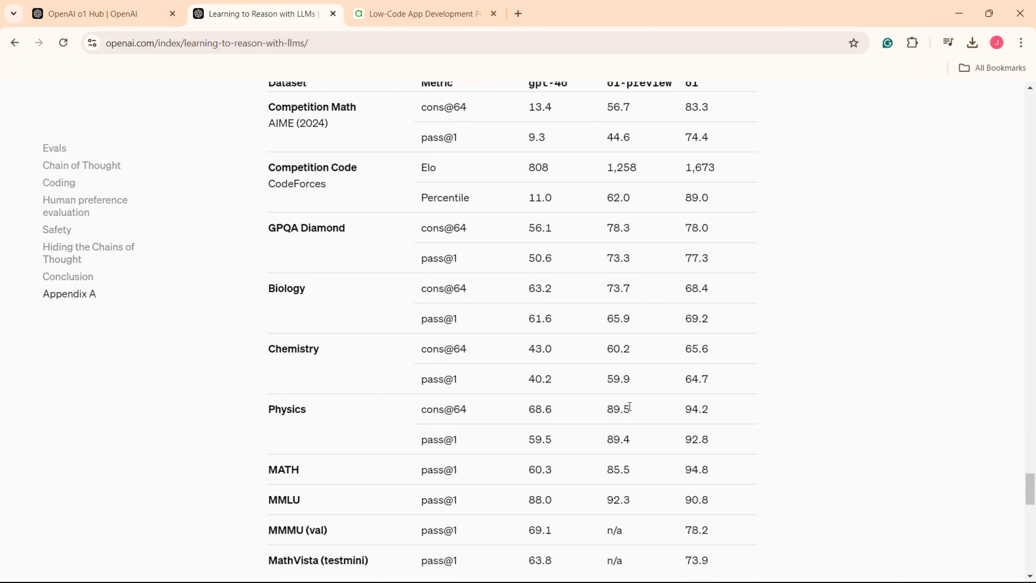
pyautogui.scroll(-10, 629, 406)
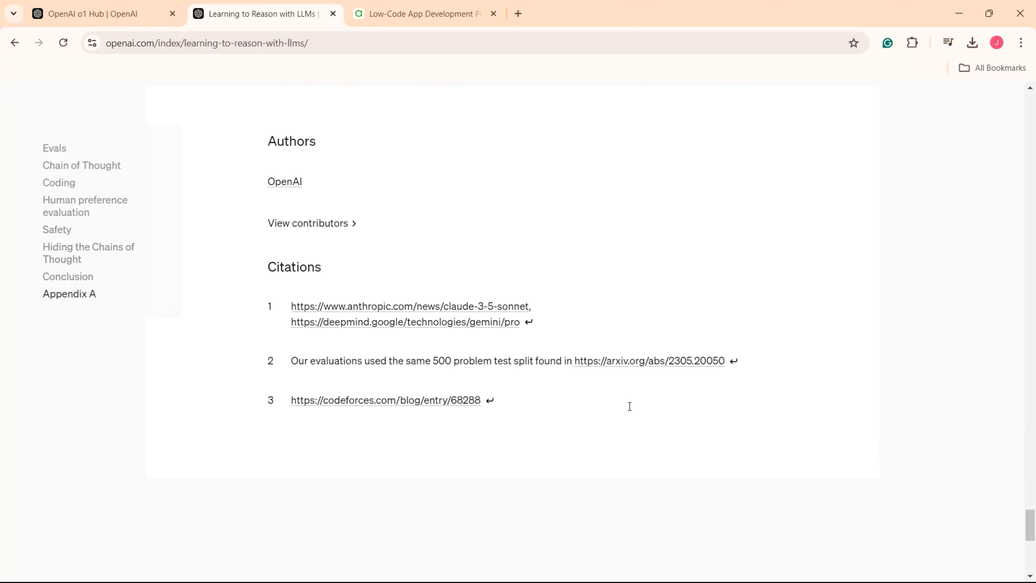
# Go to the Appery.io platform and log in with the pre-filled account credentials
pyautogui.click(461, 17)
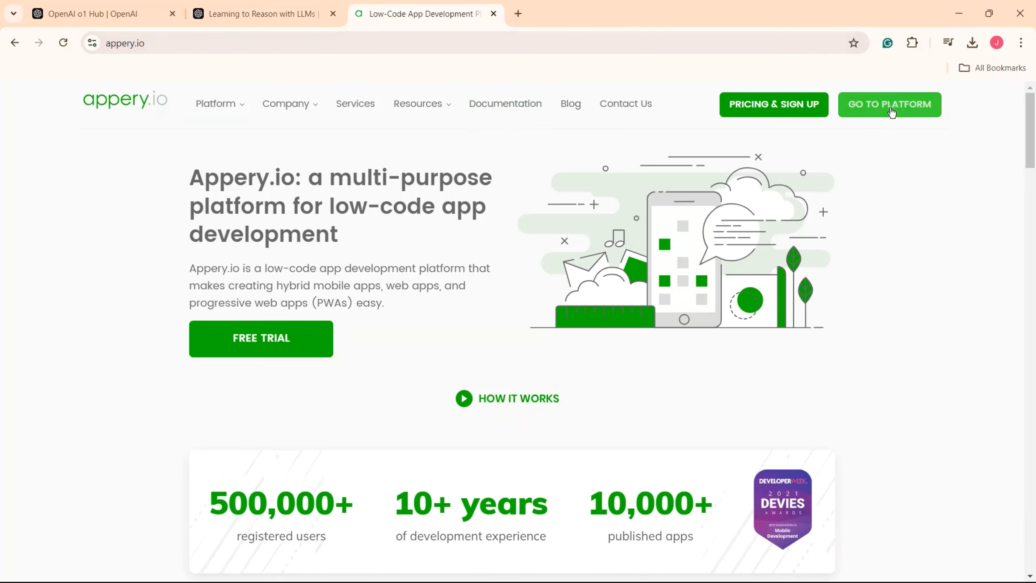
pyautogui.click(891, 108)
pyautogui.click(424, 336)
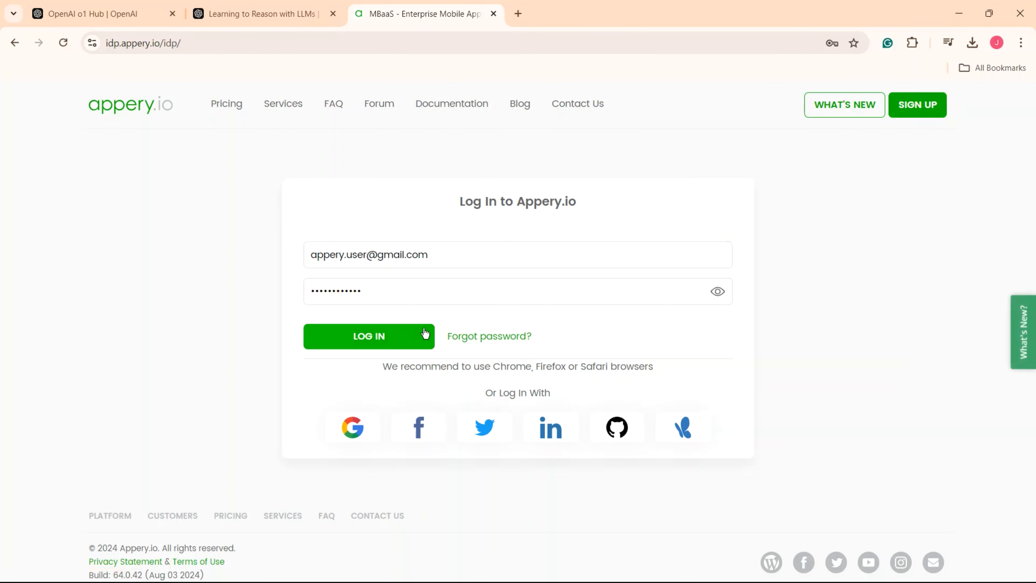
# Create a new app named "OpenAI Battle" from the Ionic Blank template
pyautogui.click(167, 155)
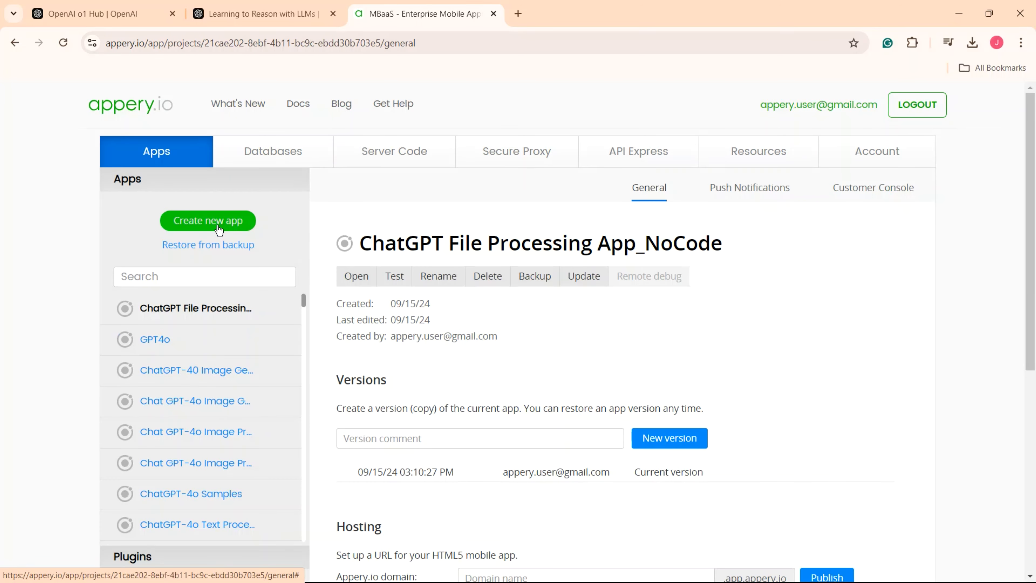
pyautogui.click(206, 223)
pyautogui.write('Open')
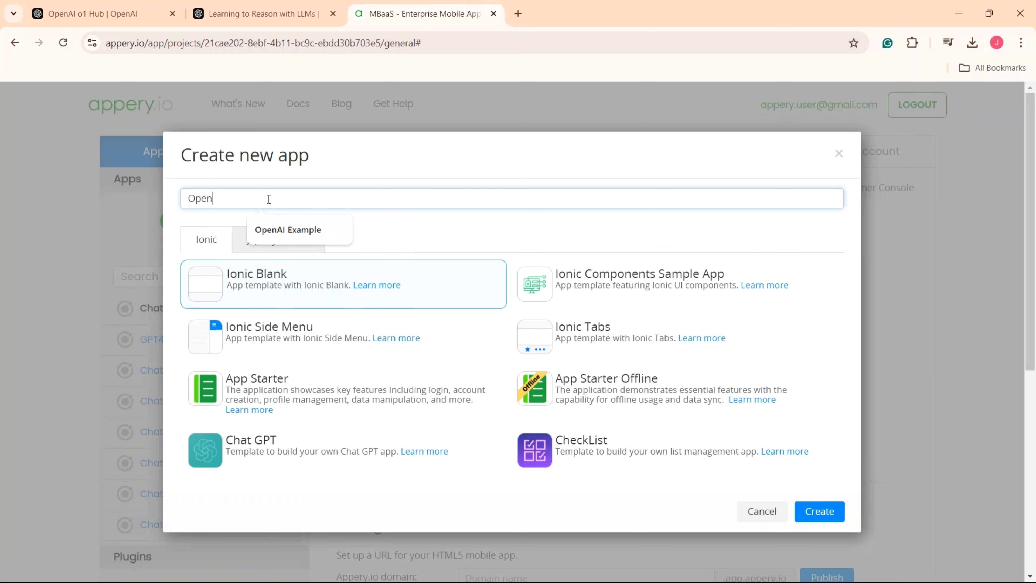
pyautogui.write('AI Battle')
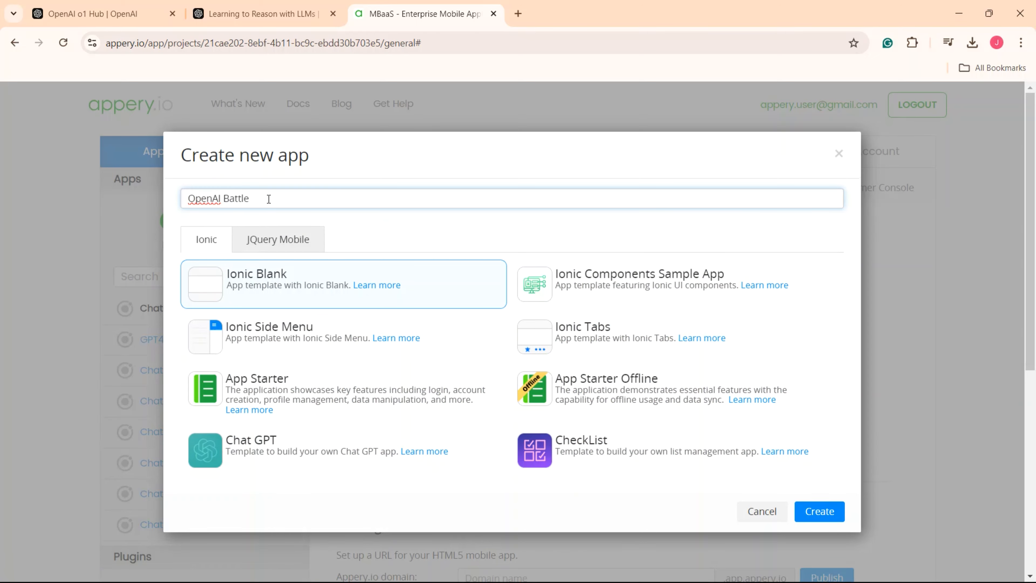
pyautogui.click(820, 510)
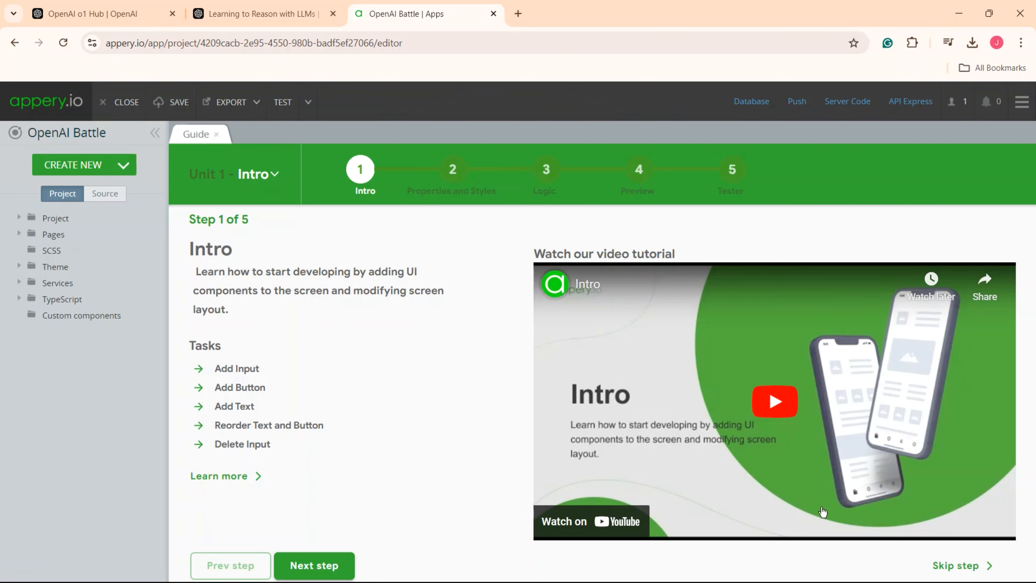
# Add a parameter named openaiApiKey to the project's Settings service
pyautogui.click(94, 283)
pyautogui.click(77, 300)
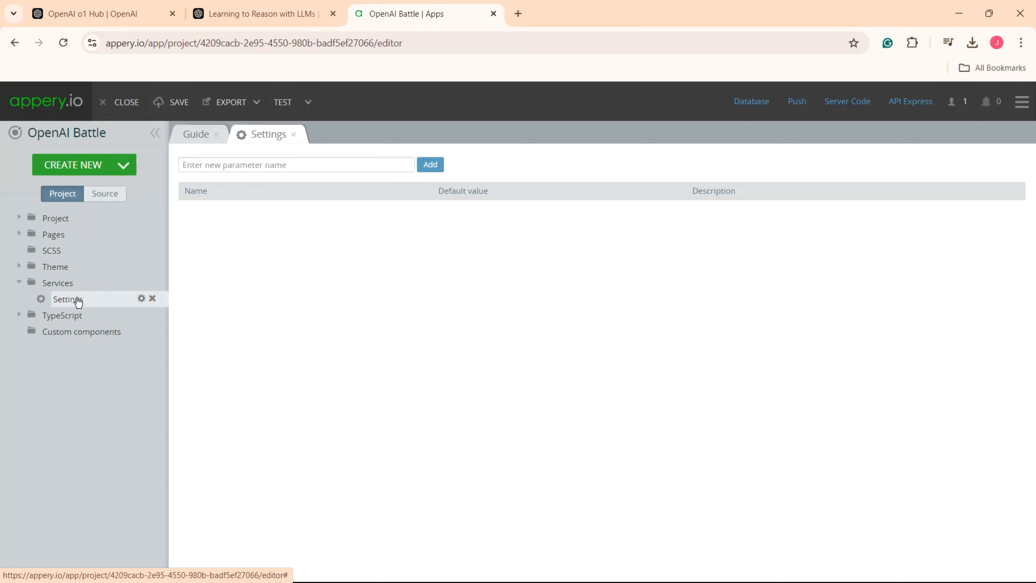
pyautogui.click(196, 168)
pyautogui.write('open')
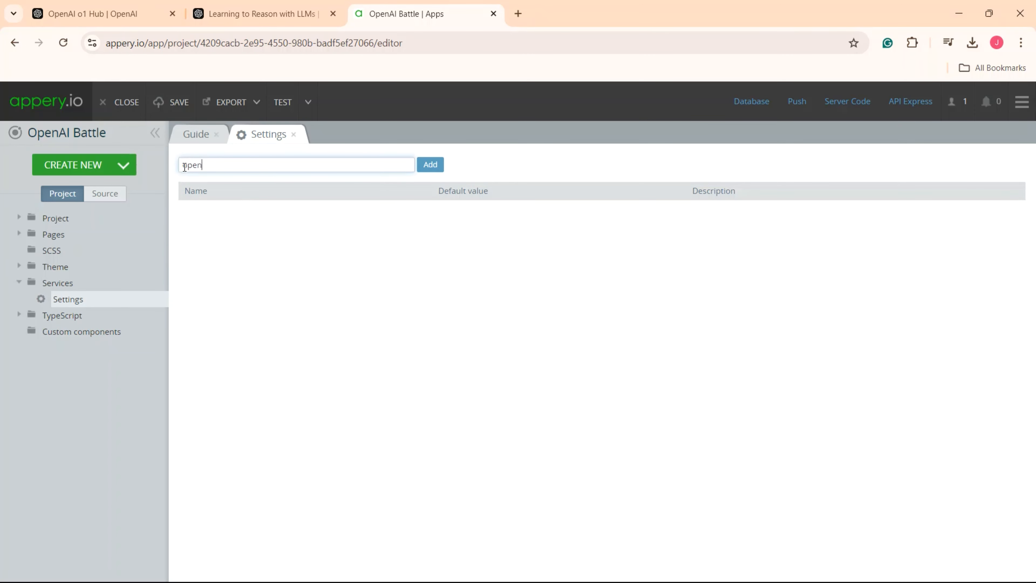
pyautogui.write('aiApiKey')
pyautogui.click(431, 164)
# Replace the default value of the openaiApiKey parameter with the pasted OpenAI API key
pyautogui.click(447, 214)
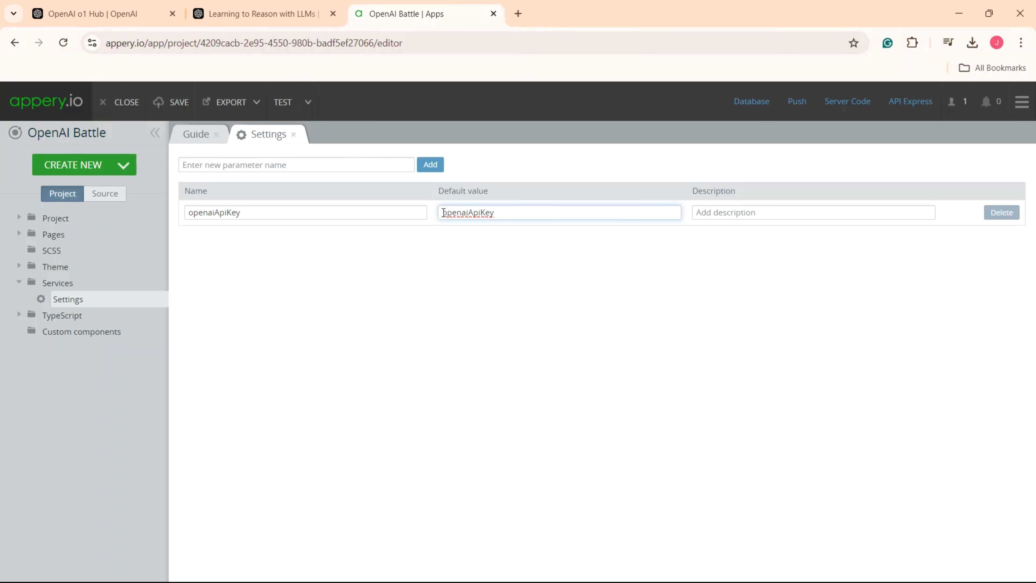
pyautogui.hotkey('ctrl', 'a')
pyautogui.hotkey('ctrl', 'v')
pyautogui.click(513, 258)
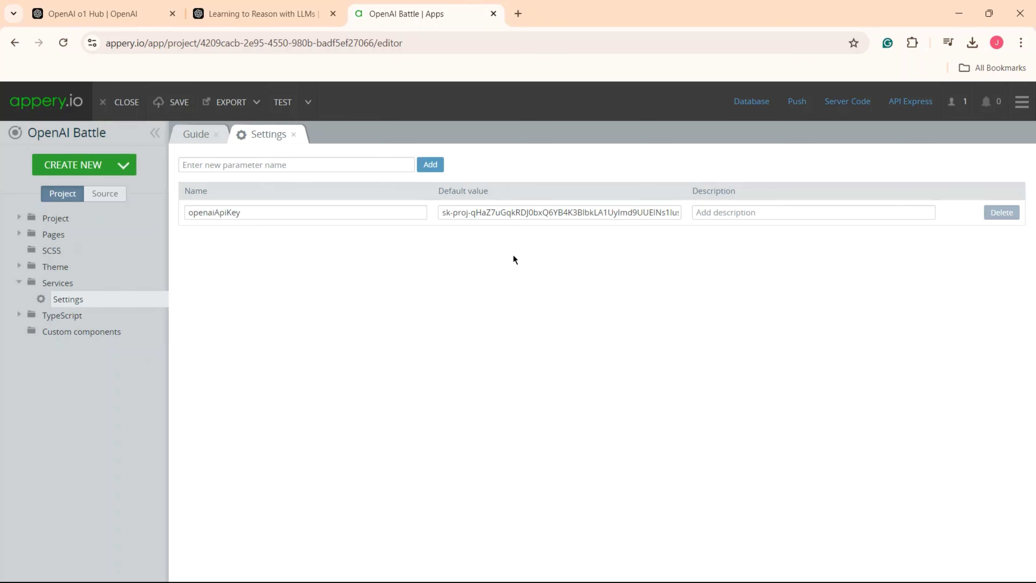
# Open Screen1 and change its toolbar title to "4o vs o1"
pyautogui.click(63, 235)
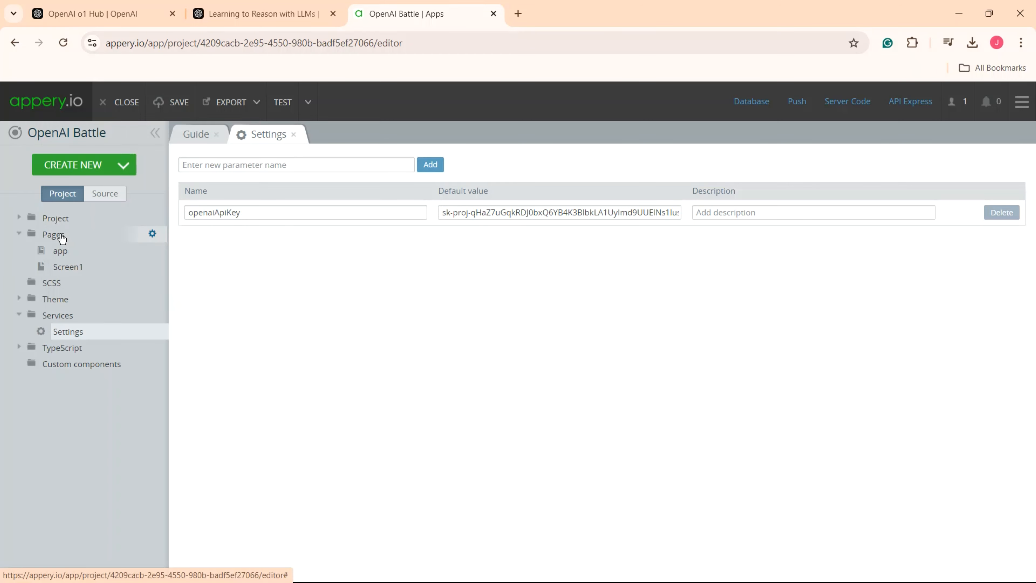
pyautogui.click(102, 268)
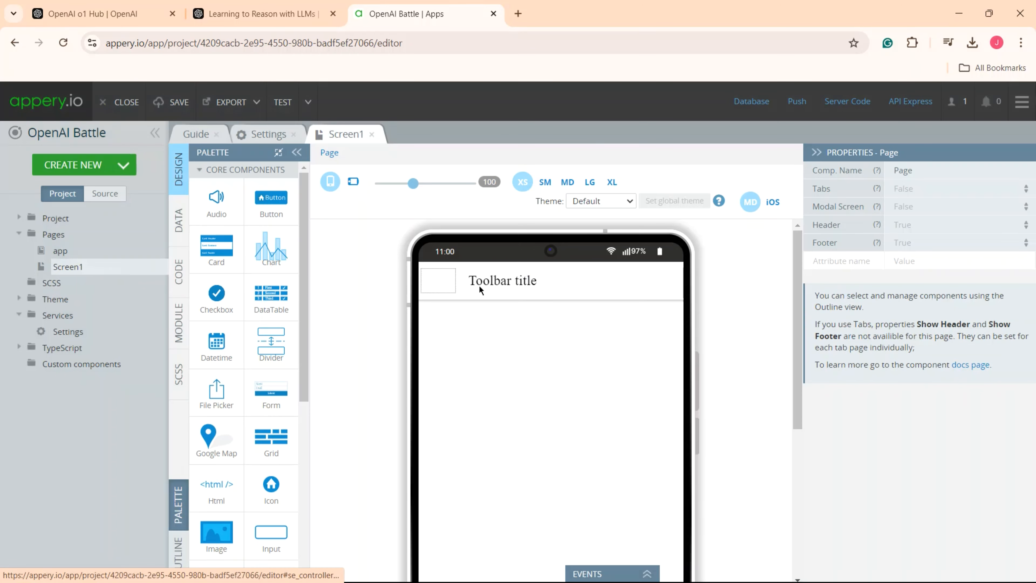
pyautogui.doubleClick(472, 283)
pyautogui.write('4o vs o1')
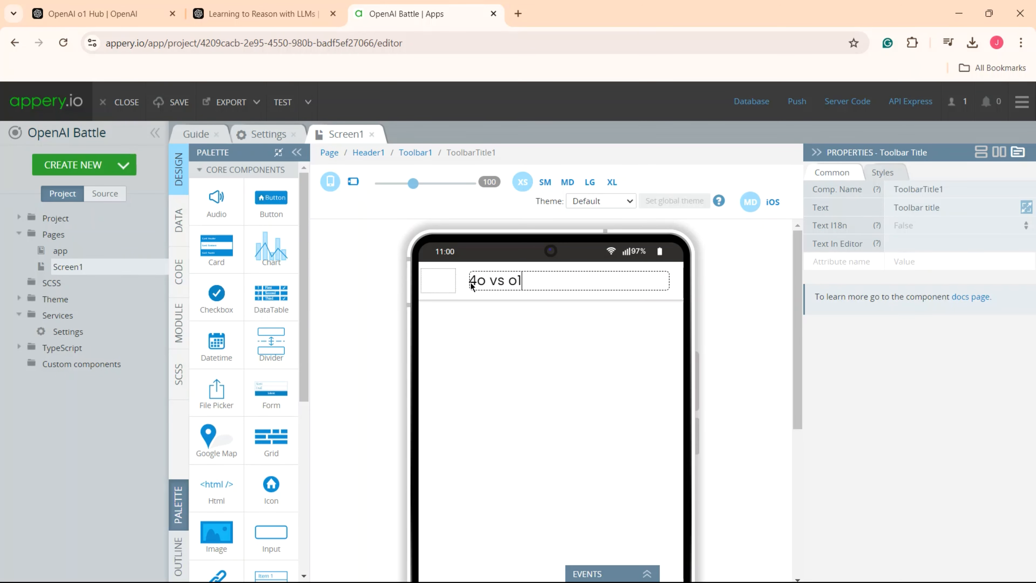
pyautogui.press('Return')
# Add a Textarea component to the content area of Screen1 and change its label to "Question"
pyautogui.moveTo(302, 298); pyautogui.dragTo(482, 347)
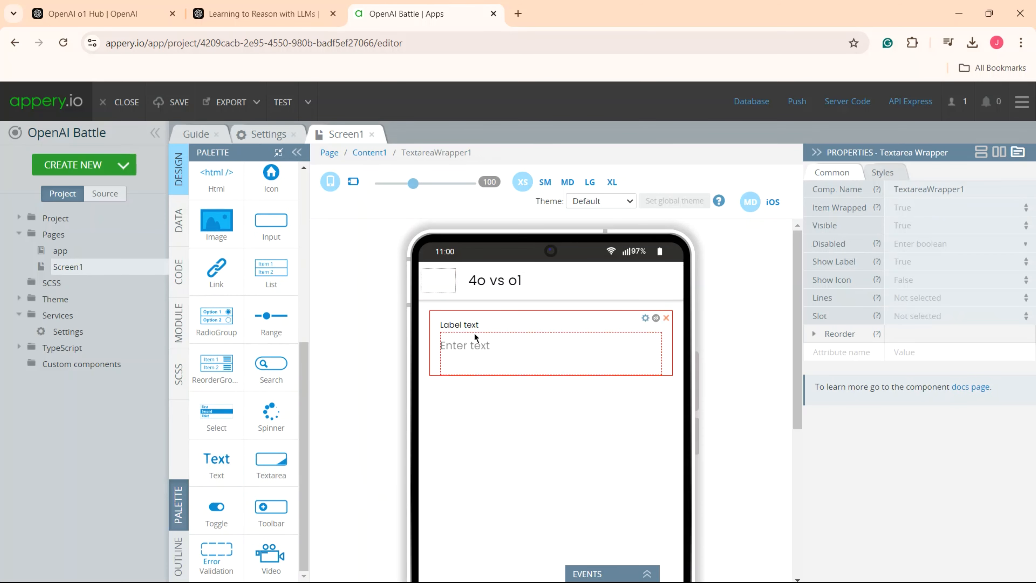
pyautogui.doubleClick(468, 327)
pyautogui.hotkey('ctrl', 'a')
pyautogui.write('Ques')
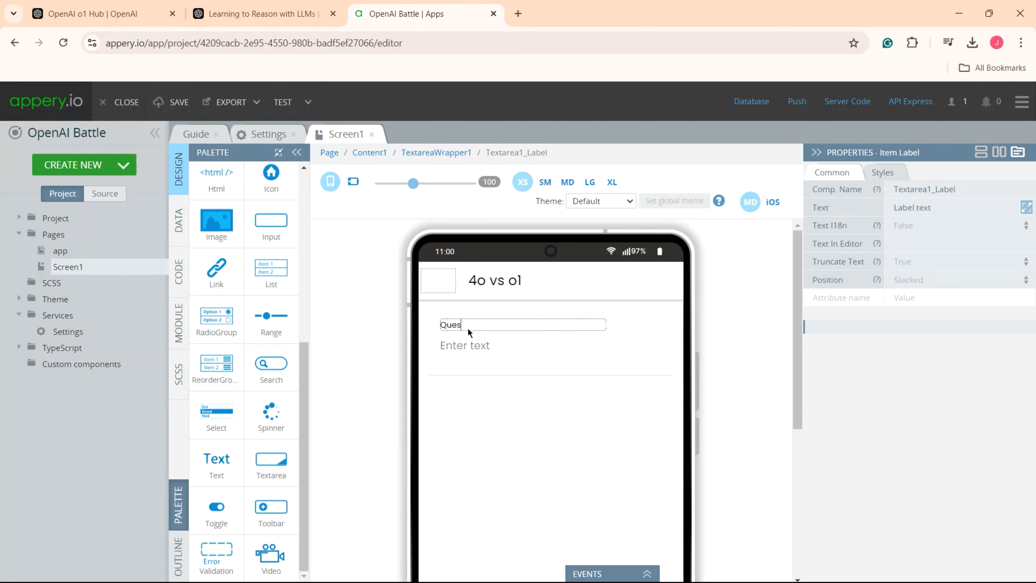
pyautogui.write('tion')
pyautogui.press('Return')
# Set the Question textarea's number of rows to 6
pyautogui.click(481, 359)
pyautogui.click(912, 316)
pyautogui.write('6')
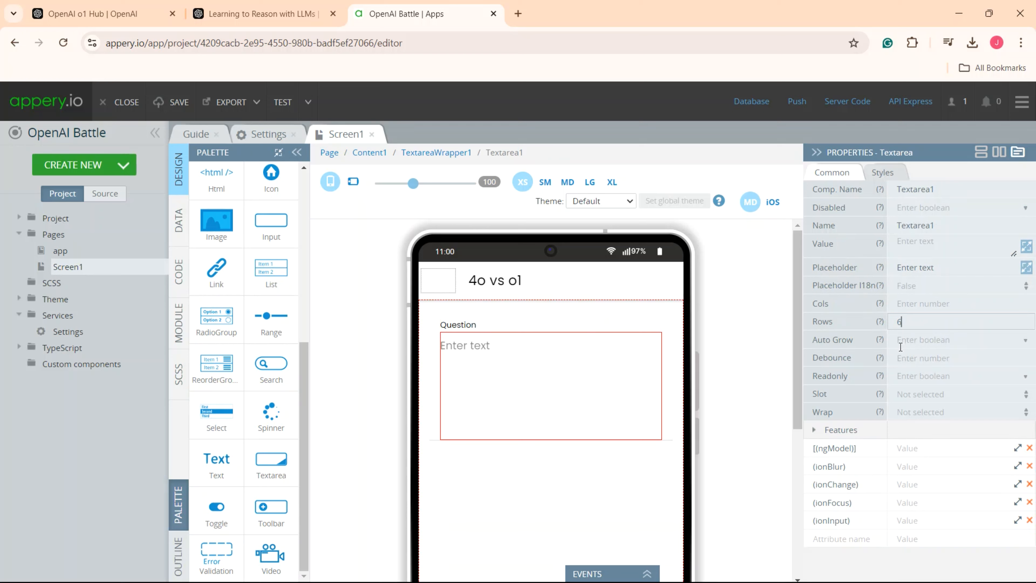
# Bind the textarea's ngModel to question and add question as a variable of the screen
pyautogui.click(904, 447)
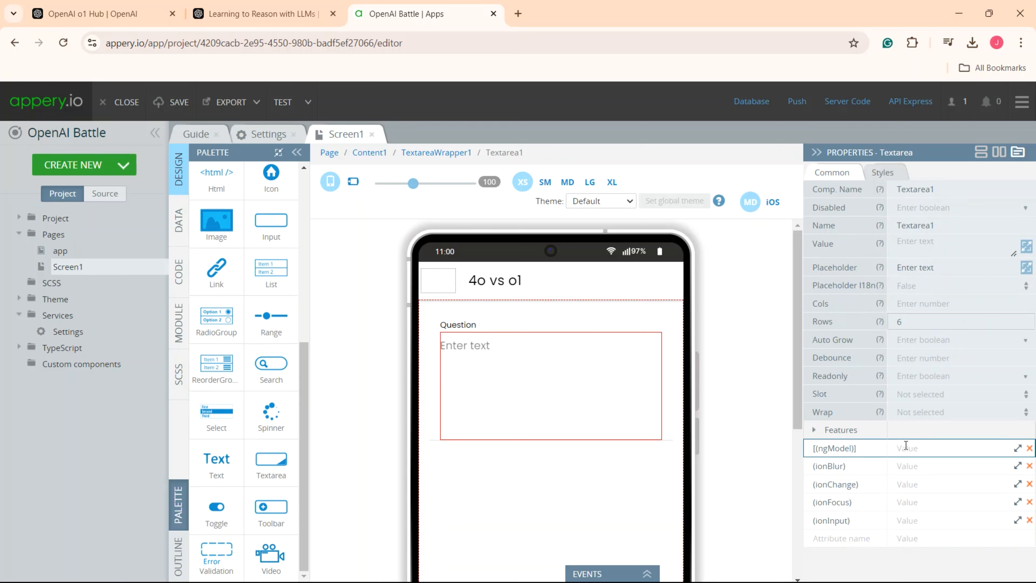
pyautogui.write('question')
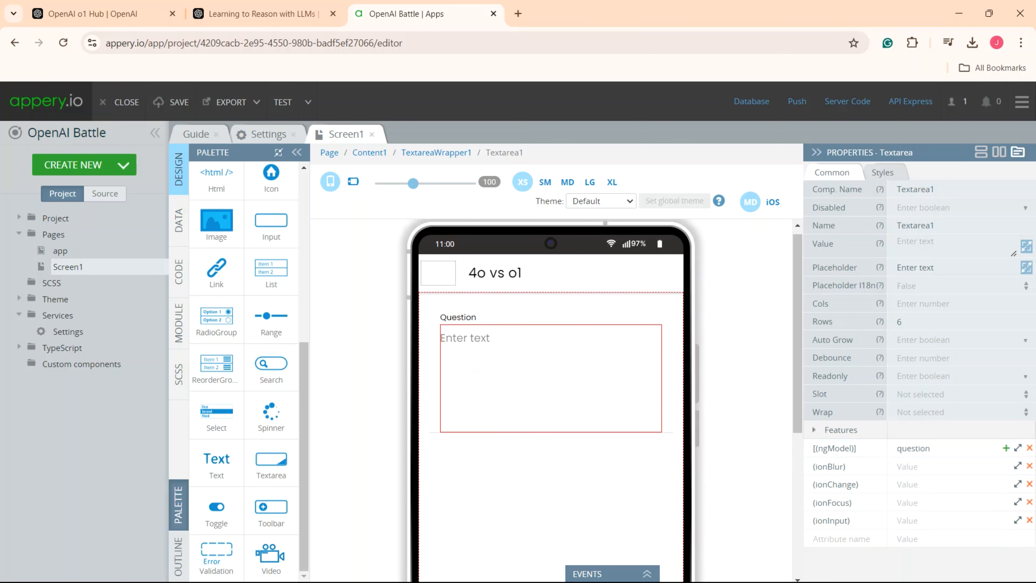
pyautogui.click(1005, 448)
pyautogui.moveTo(962, 551); pyautogui.dragTo(834, 557)
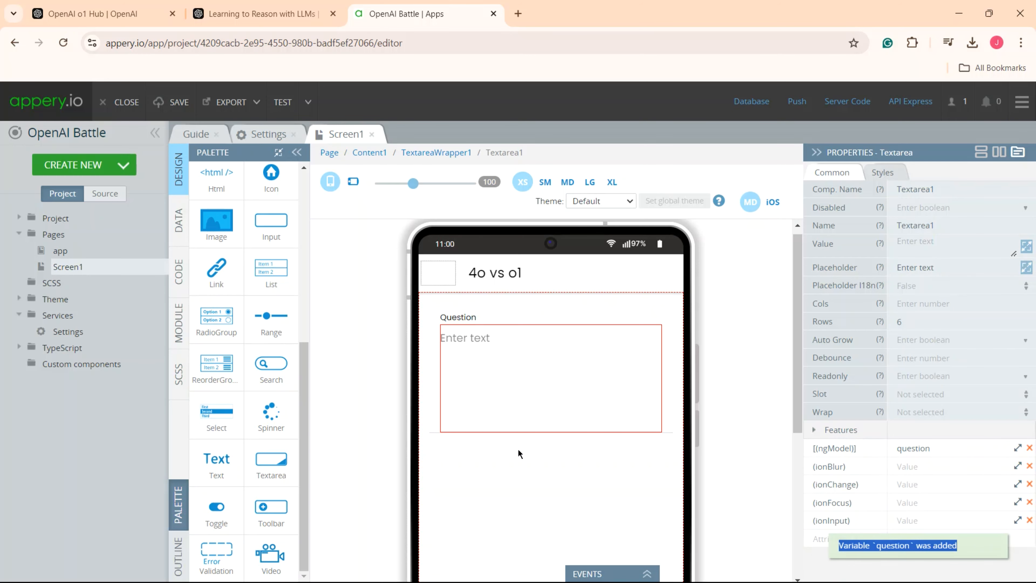
# Check the question variable in Screen1's code and return to the screen design
pyautogui.click(180, 272)
pyautogui.moveTo(284, 410); pyautogui.dragTo(209, 409)
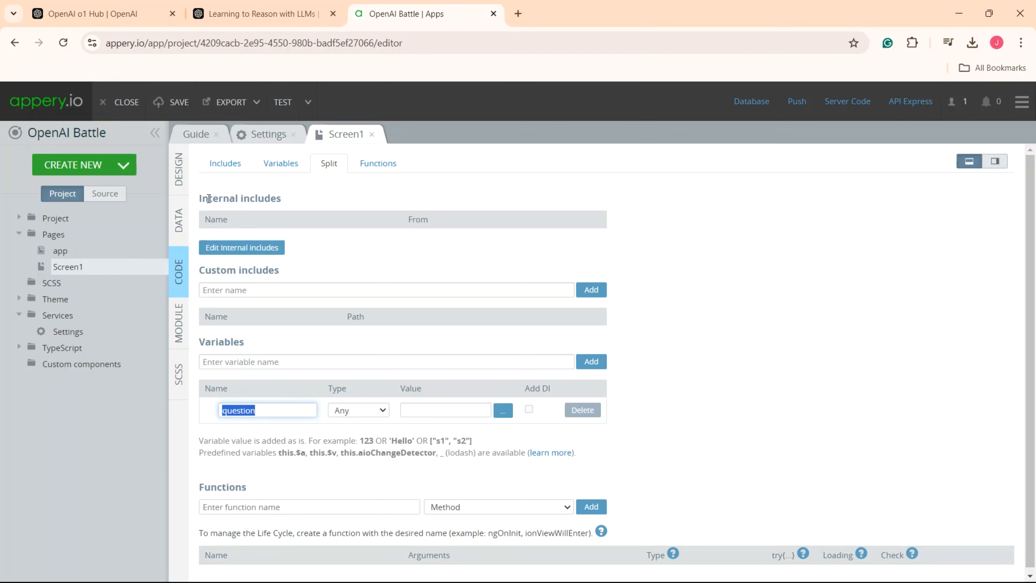
pyautogui.click(178, 180)
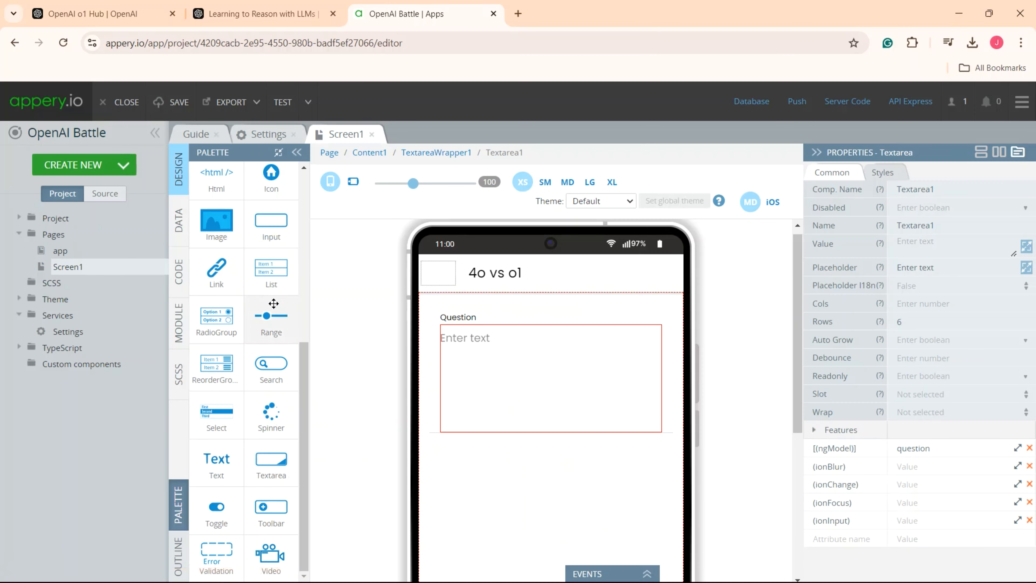
# Add a button labelled "Run" below the Question textarea and set its click handler to run()
pyautogui.scroll(5, 245, 326)
pyautogui.moveTo(272, 199); pyautogui.dragTo(540, 464)
pyautogui.doubleClick(554, 448)
pyautogui.write('Run')
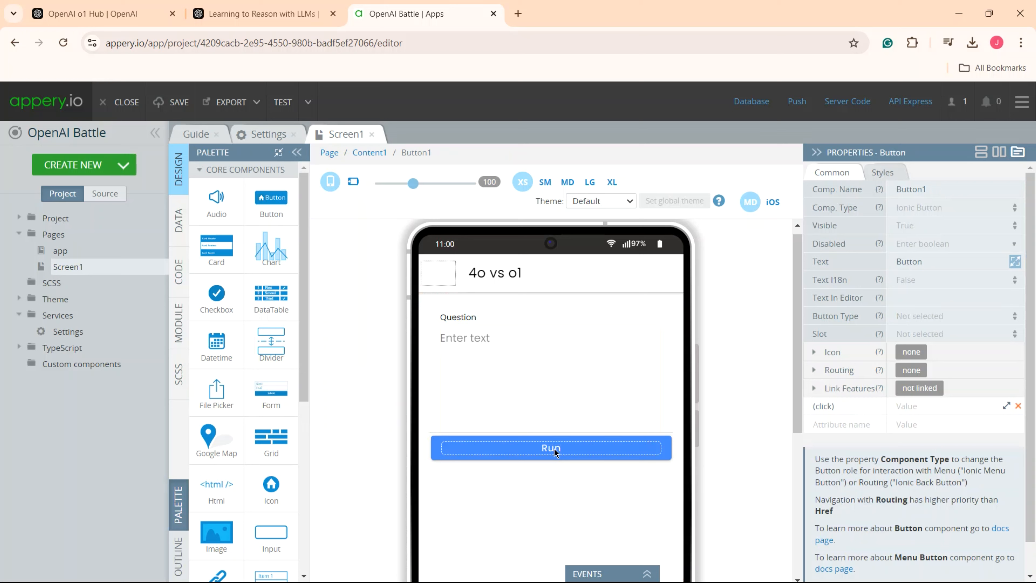
pyautogui.click(920, 406)
pyautogui.write('run()')
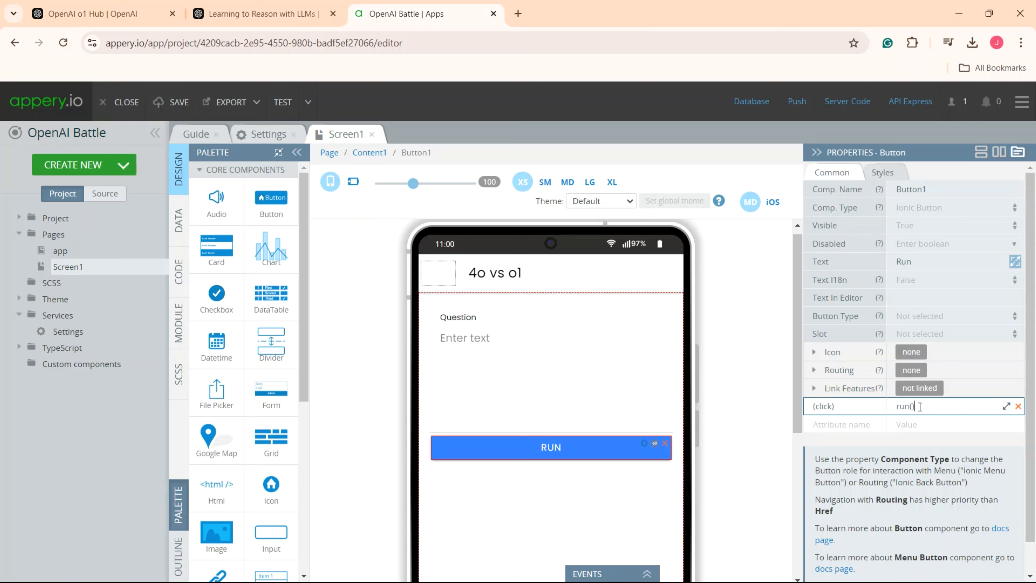
# Add two Text components below the Run button, one under the other
pyautogui.scroll(-6, 286, 355)
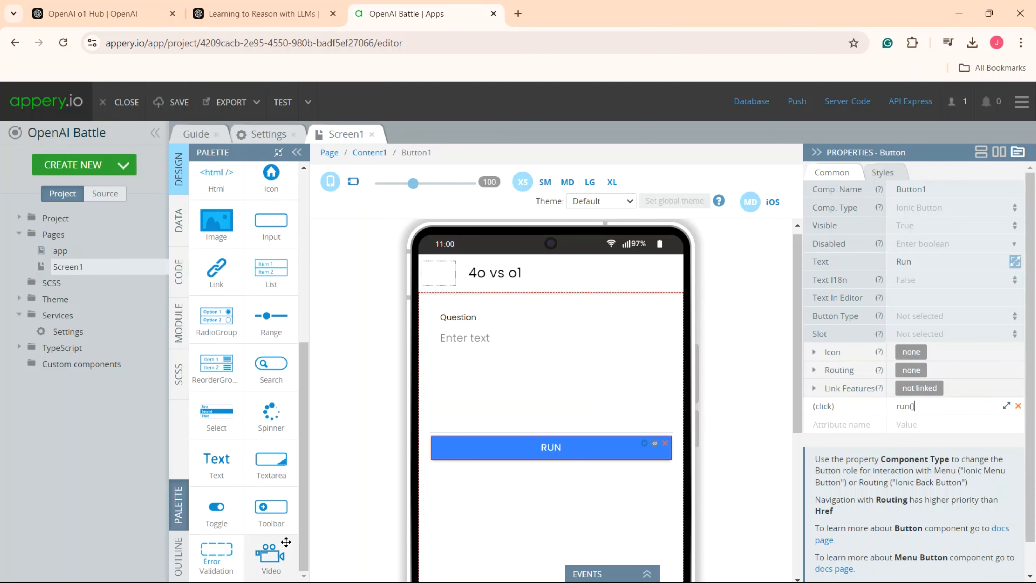
pyautogui.moveTo(213, 466); pyautogui.dragTo(481, 506)
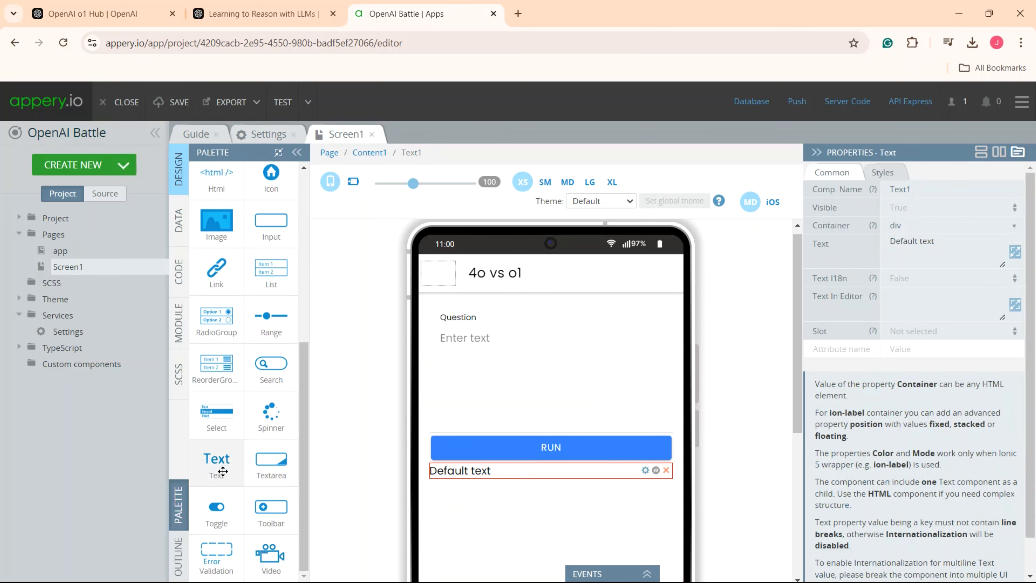
pyautogui.moveTo(222, 470); pyautogui.dragTo(454, 499)
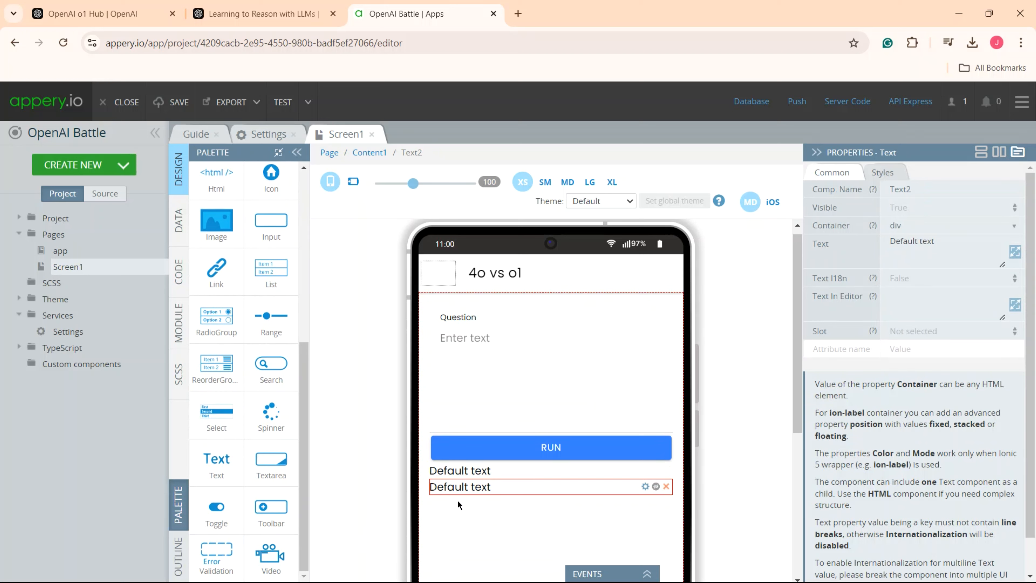
# Set the first Text component's content to "Gpt4-o {{time1}} s; {{price1| number : '1.2-2'}}¢"
pyautogui.doubleClick(498, 474)
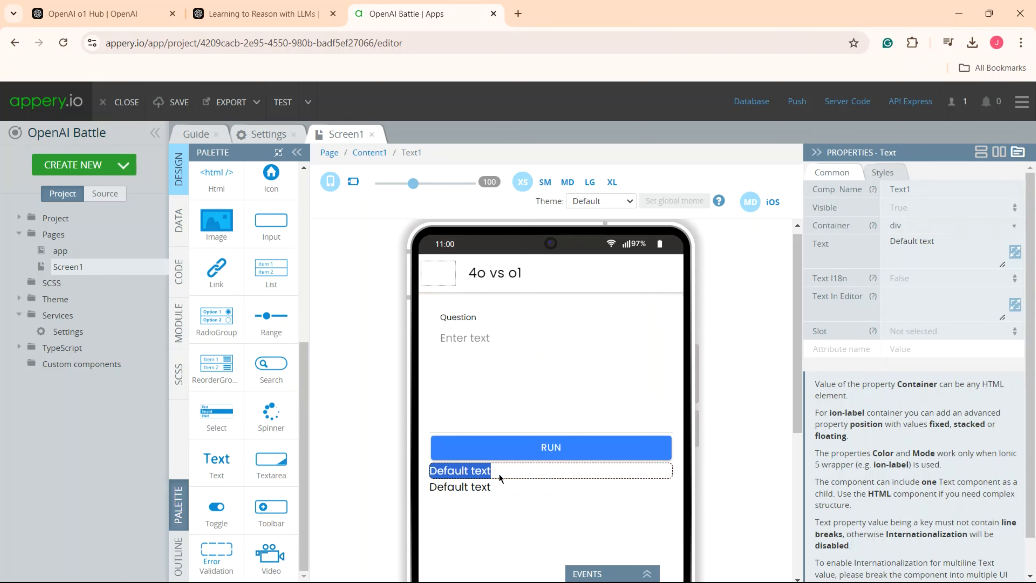
pyautogui.write("Gpt4-o {{time1}} s; {{price1 | number : '1.2-2'}} ¢")
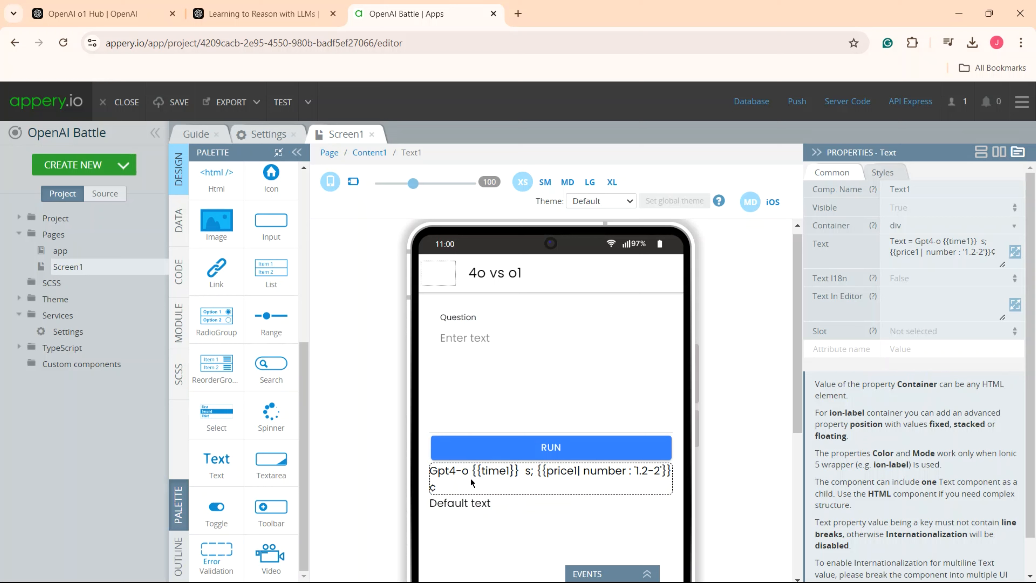
pyautogui.moveTo(469, 472); pyautogui.dragTo(431, 476)
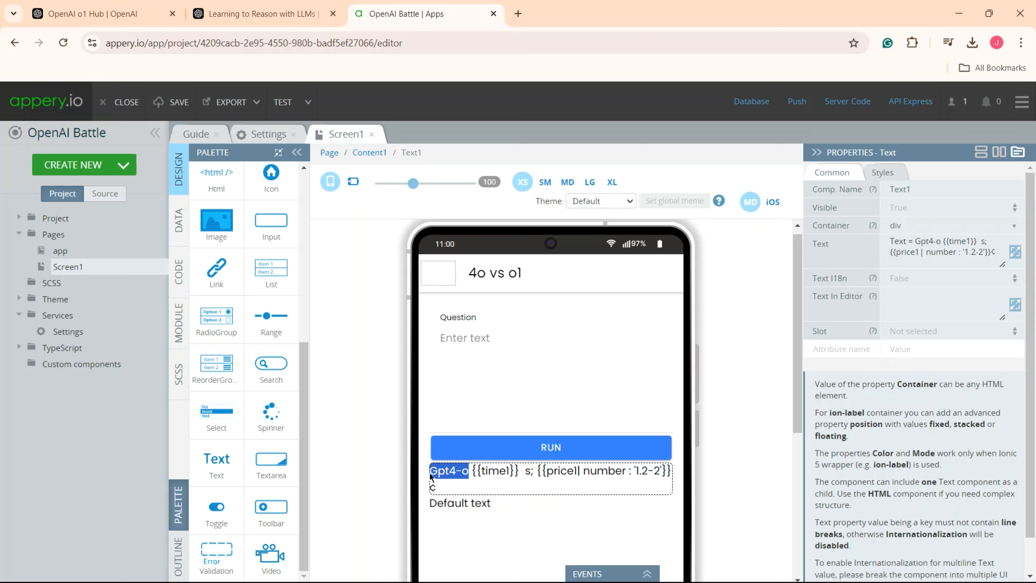
pyautogui.moveTo(492, 474); pyautogui.dragTo(531, 475)
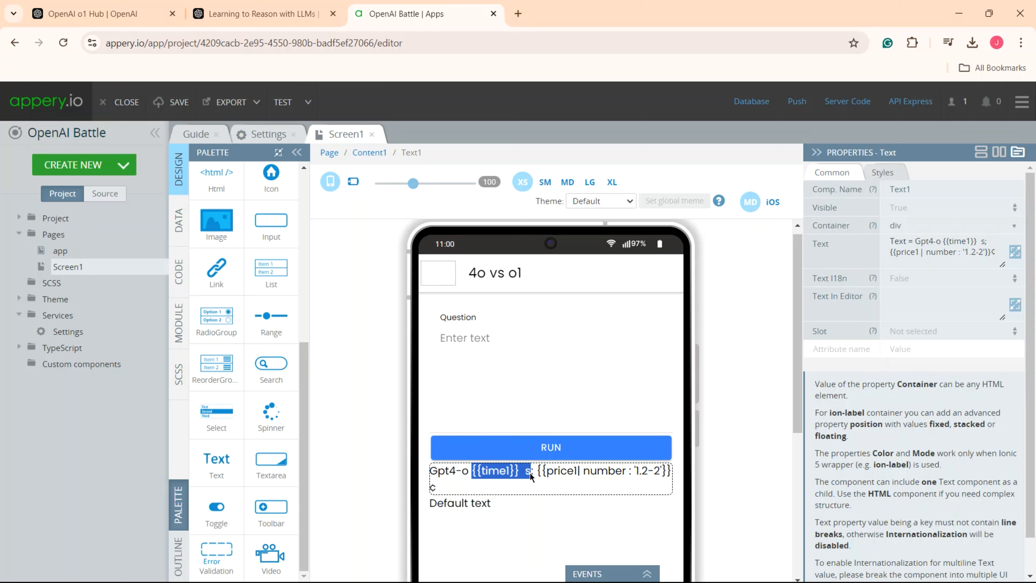
pyautogui.moveTo(537, 475); pyautogui.dragTo(433, 488)
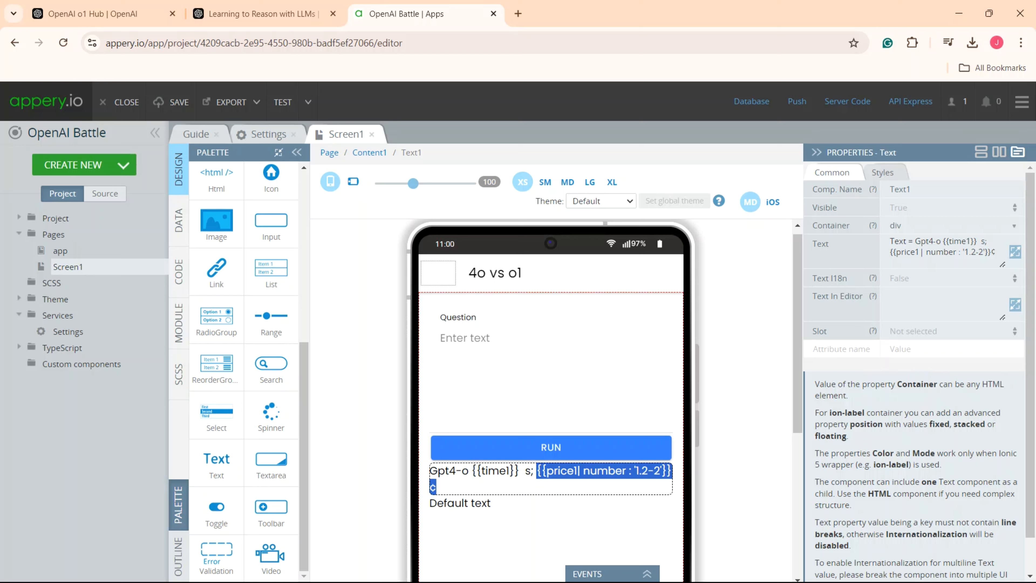
pyautogui.press('Escape')
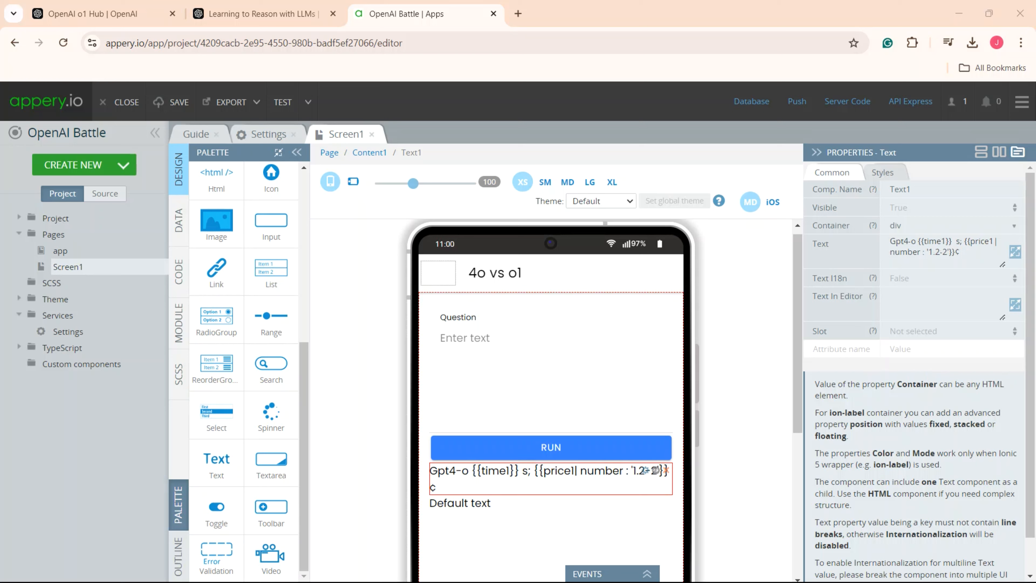
# Add an *ngIf attribute with the value gpt4oresult to the Gpt4-o text
pyautogui.click(845, 349)
pyautogui.write('*ng')
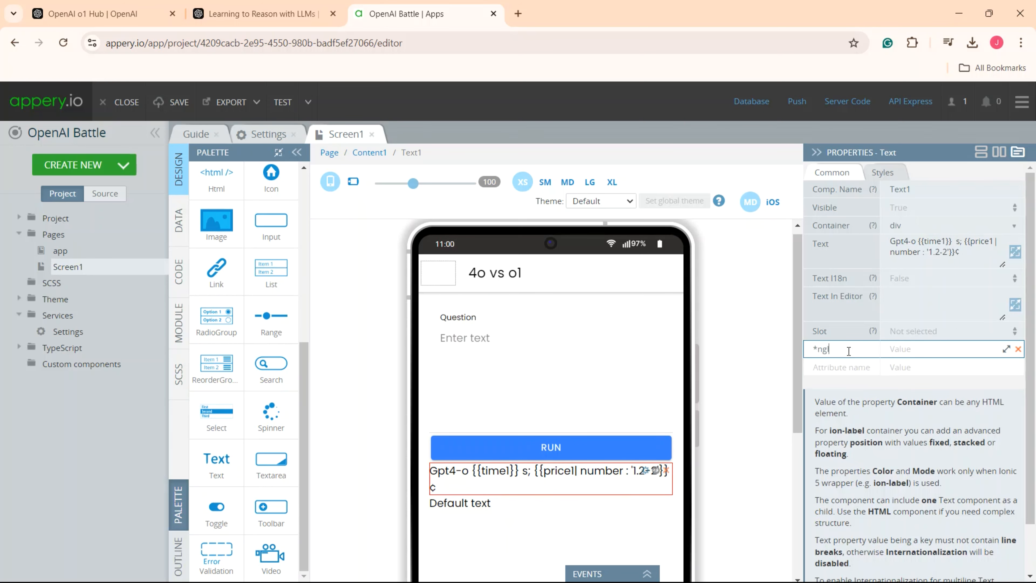
pyautogui.write('If')
pyautogui.click(917, 350)
pyautogui.write('gpt4oresult')
pyautogui.press('Return')
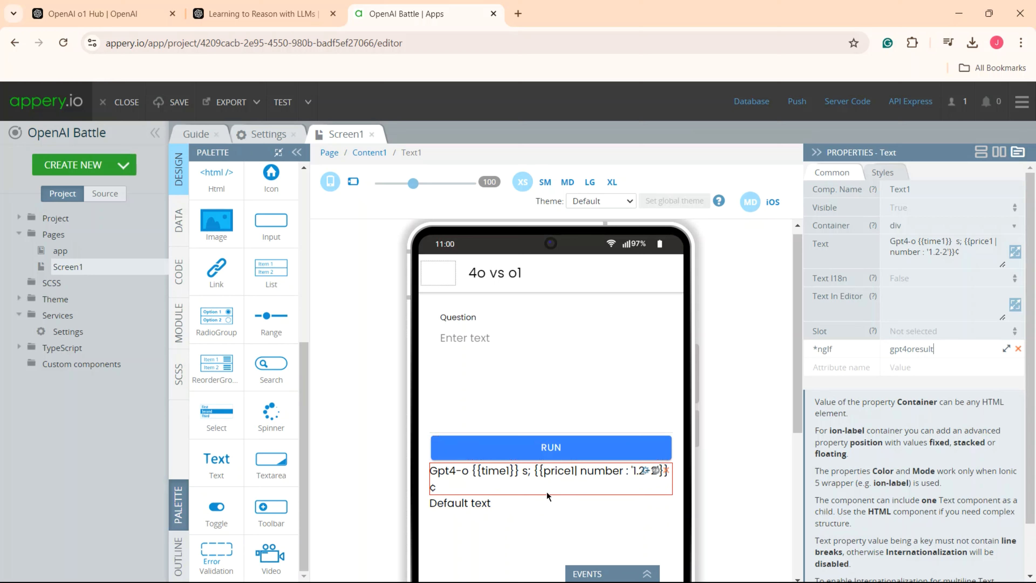
# Set the second Text component's content to "o1-preview {{time2}} s; {{price2| number : '1.2-2'}}¢"
pyautogui.doubleClick(508, 497)
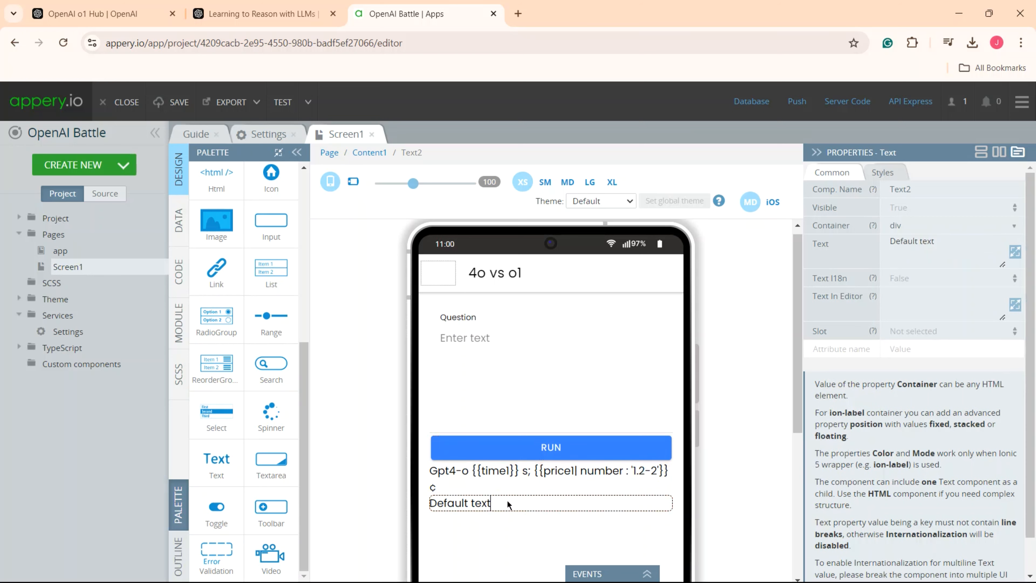
pyautogui.moveTo(502, 499); pyautogui.dragTo(384, 507)
pyautogui.write("o1-preview {{time2}} s; {{price2| number : '1.2-2'}}¢")
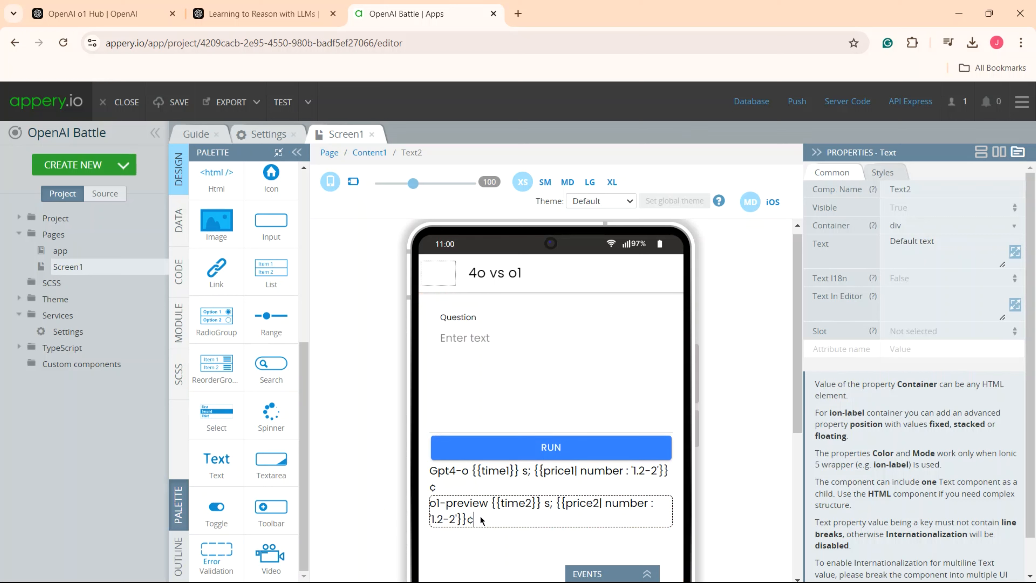
# Add an *ngIf attribute with the value o1previewresult to the o1-preview text
pyautogui.click(843, 351)
pyautogui.write('*n')
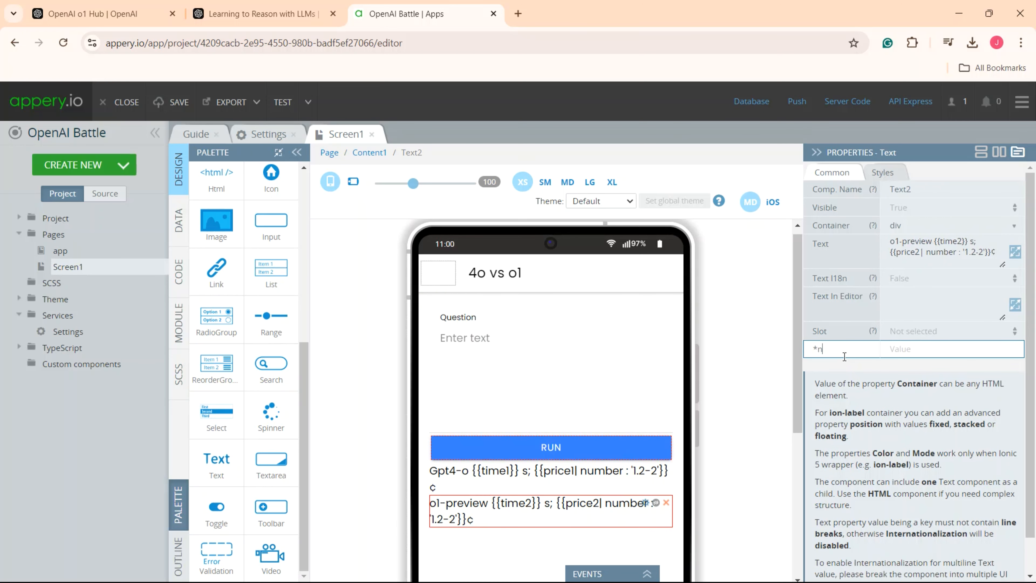
pyautogui.write('gIf')
pyautogui.click(905, 351)
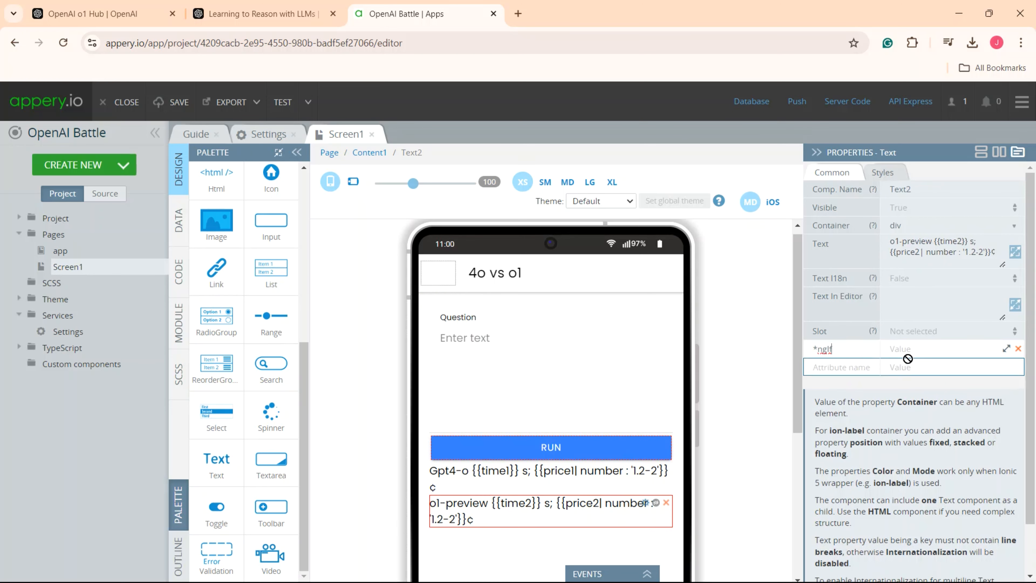
pyautogui.write('o1prev')
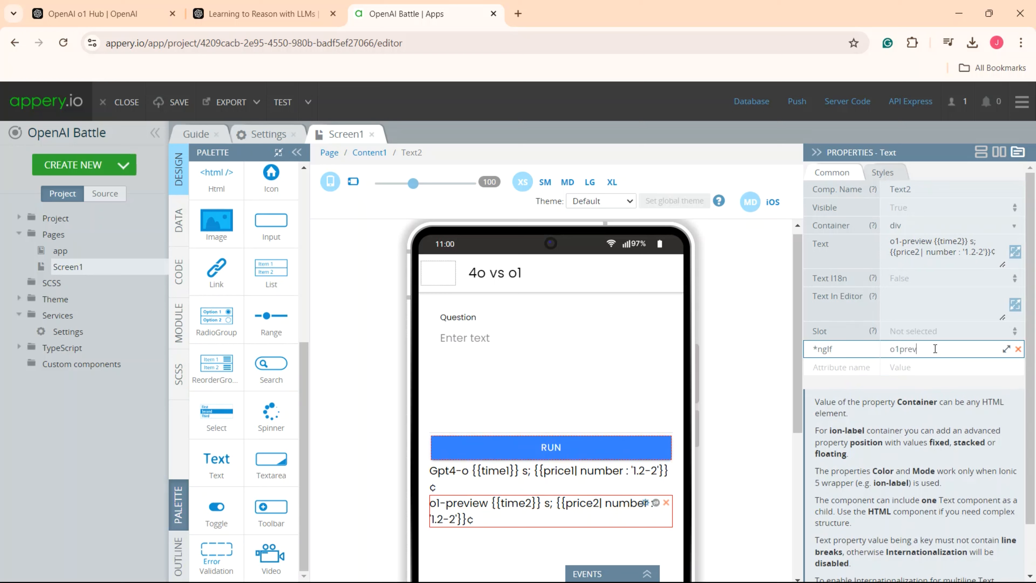
pyautogui.write('iewresult')
pyautogui.press('Return')
# Find the Markdown plugin in the plugin catalog and import it into the project
pyautogui.click(123, 166)
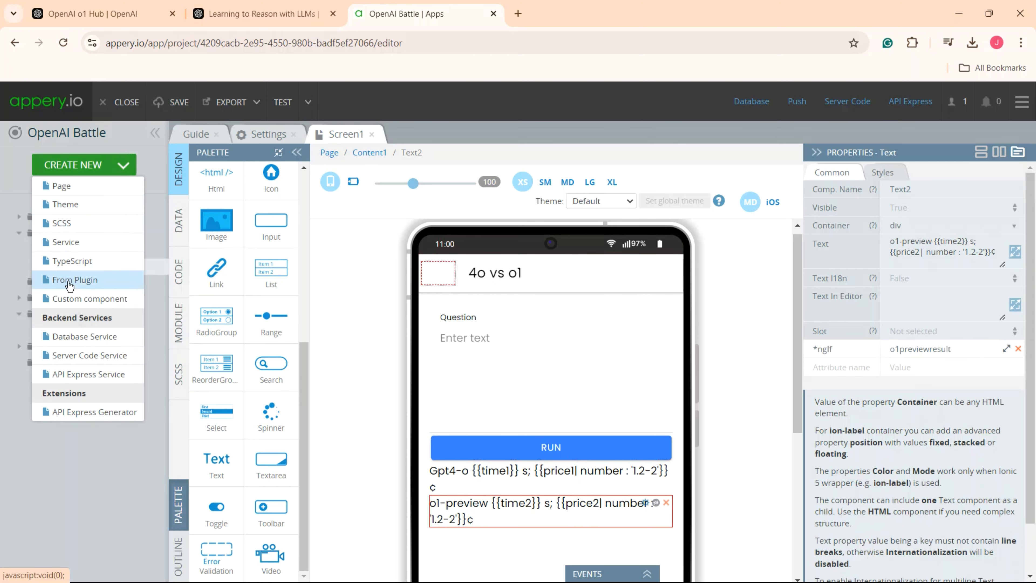
pyautogui.click(105, 281)
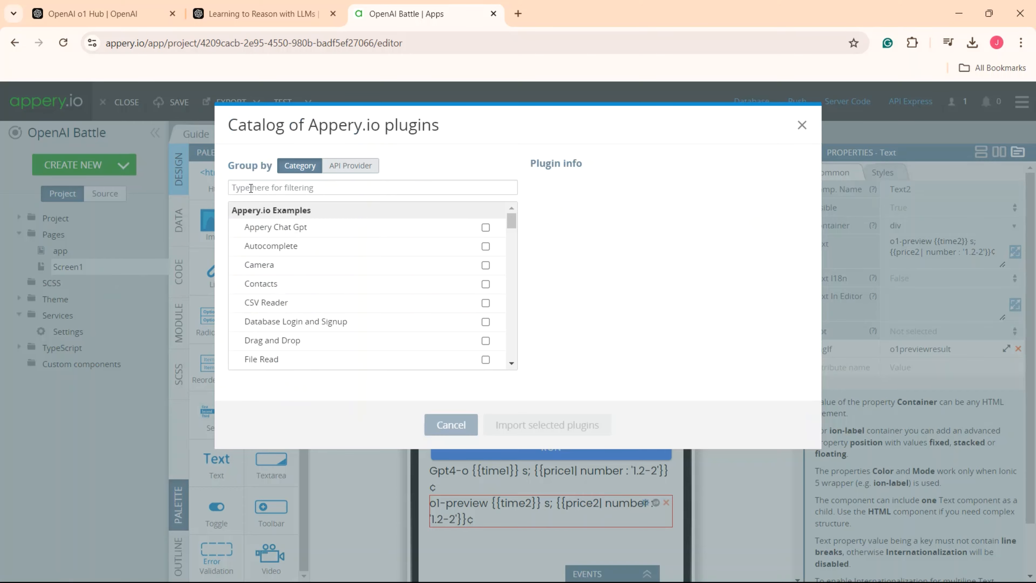
pyautogui.write('Mar')
pyautogui.click(495, 227)
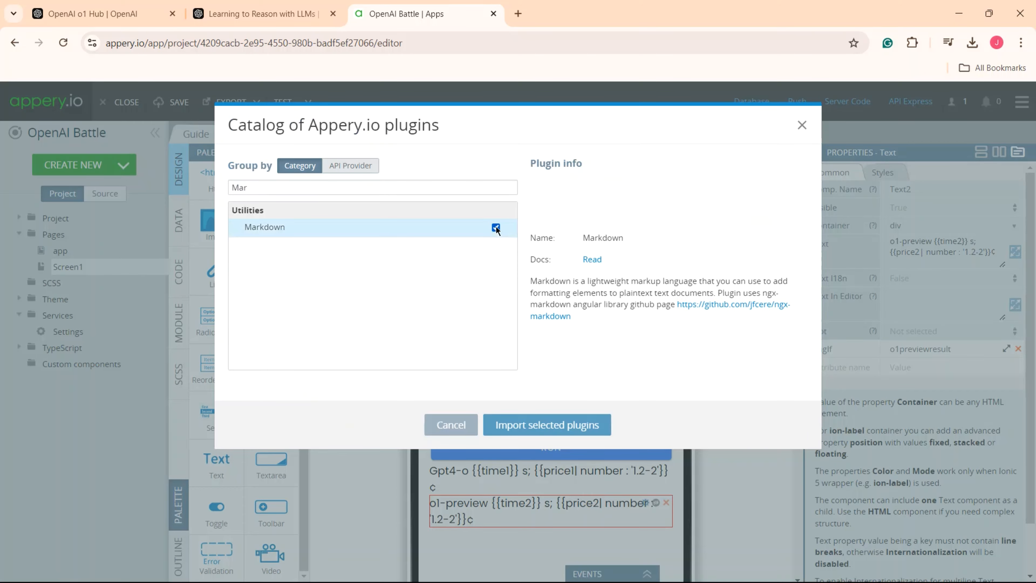
pyautogui.click(583, 427)
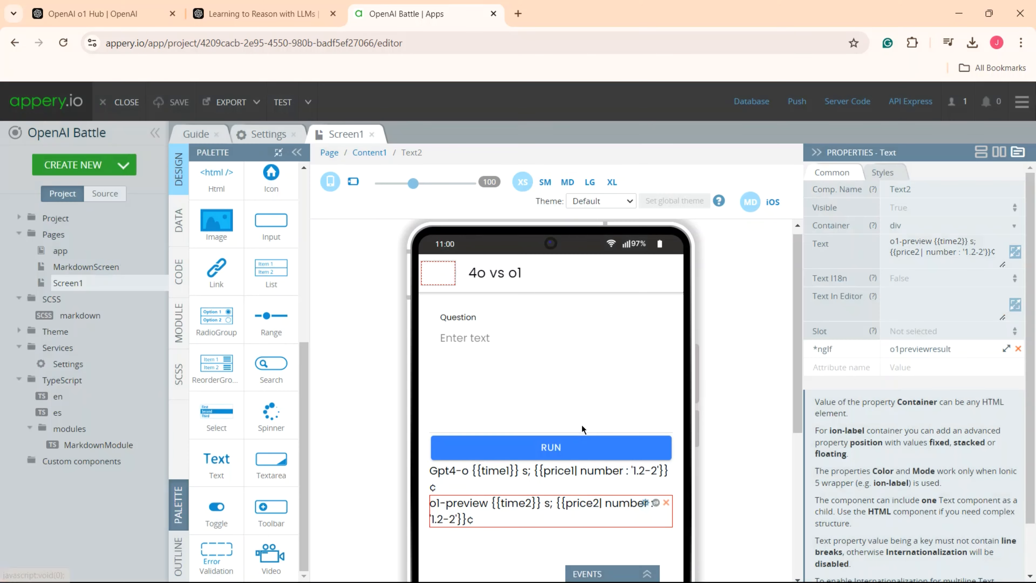
# Copy the markdown Html component from MarkdownScreen and paste it into Screen1 twice, placing one copy under each of the two result texts
pyautogui.click(110, 266)
pyautogui.click(515, 537)
pyautogui.hotkey('ctrl', 'c')
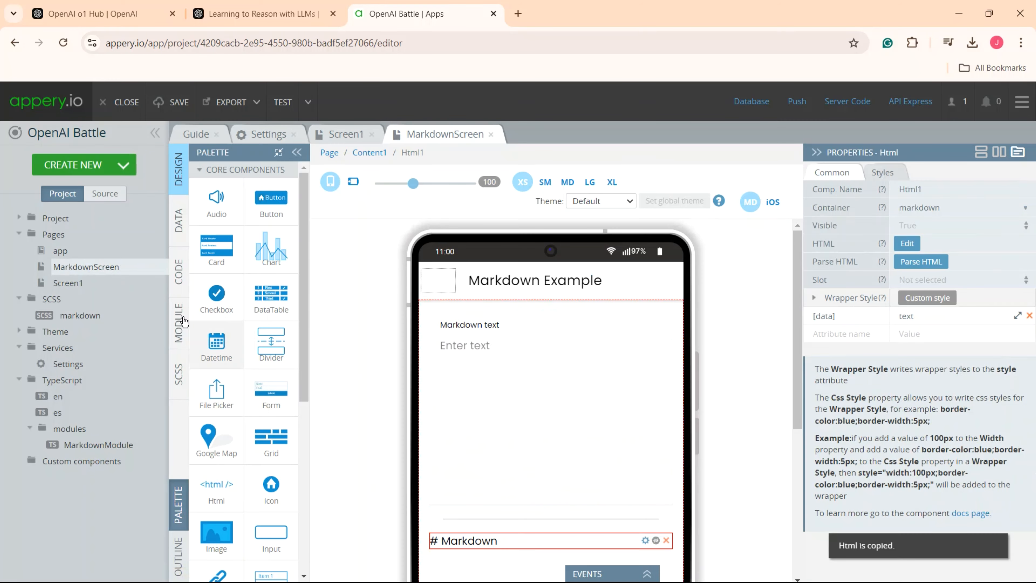
pyautogui.click(67, 282)
pyautogui.click(522, 543)
pyautogui.hotkey('ctrl', 'v')
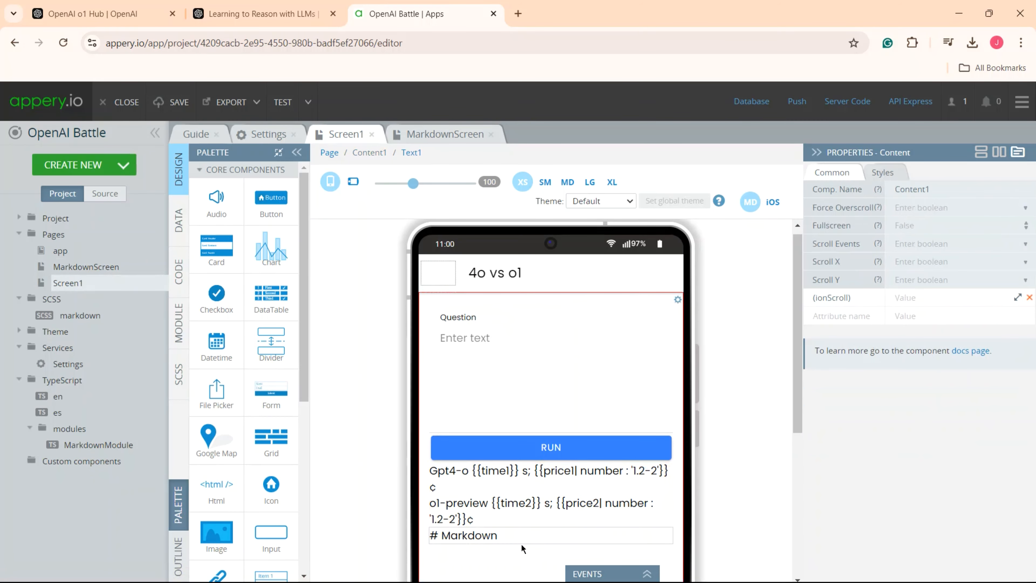
pyautogui.moveTo(522, 543); pyautogui.dragTo(428, 501)
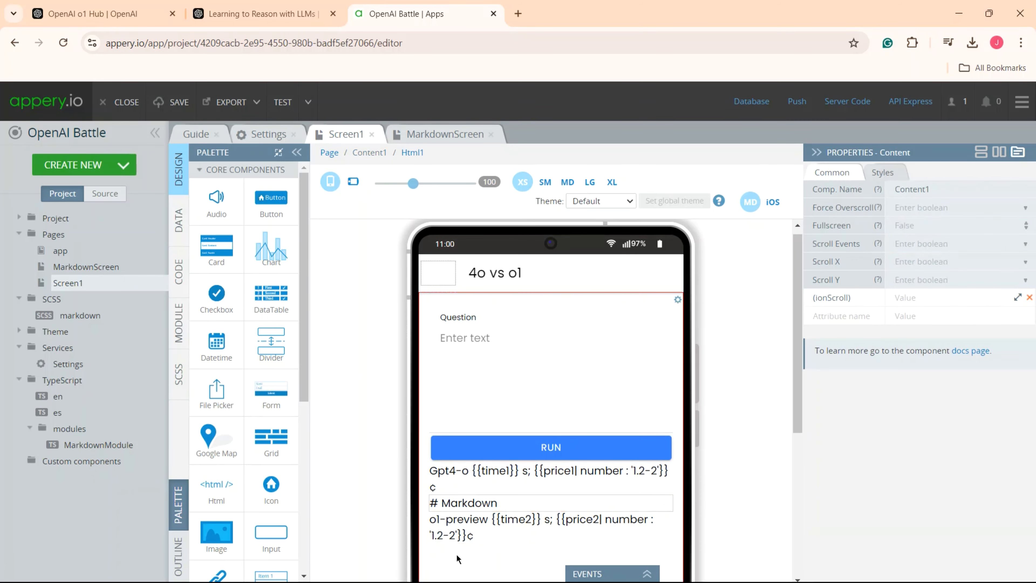
pyautogui.hotkey('ctrl', 'v')
# Set the [data] attribute to gpt4oresult on the first markdown component and to o1previewresult on the second
pyautogui.click(469, 503)
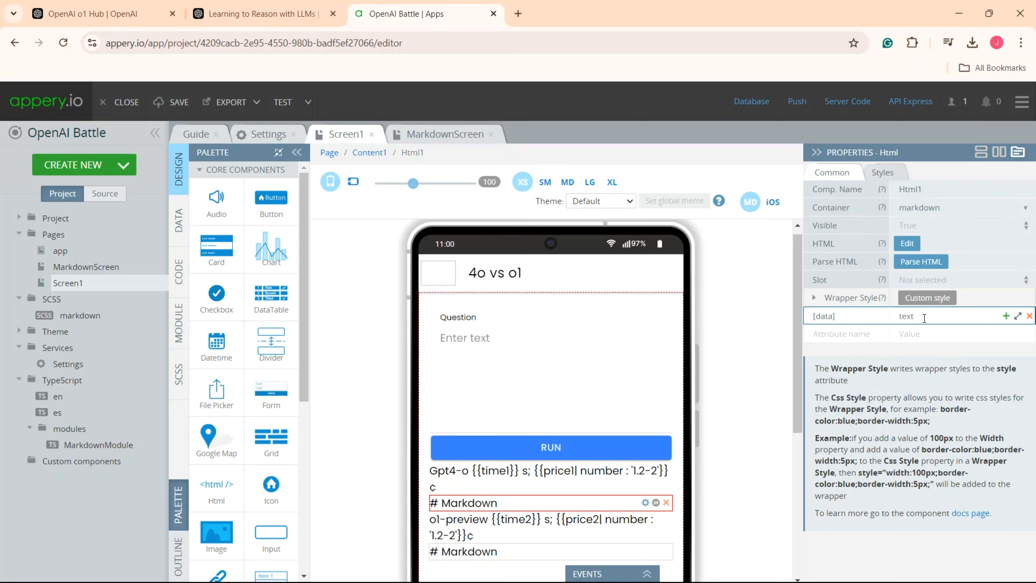
pyautogui.doubleClick(924, 318)
pyautogui.write('gpt')
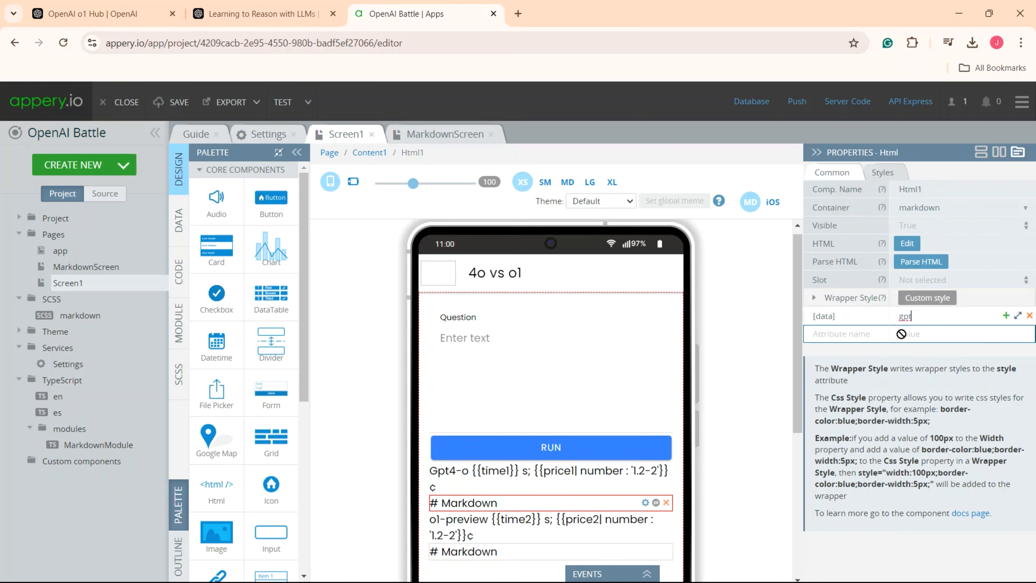
pyautogui.write('4oresult')
pyautogui.click(517, 559)
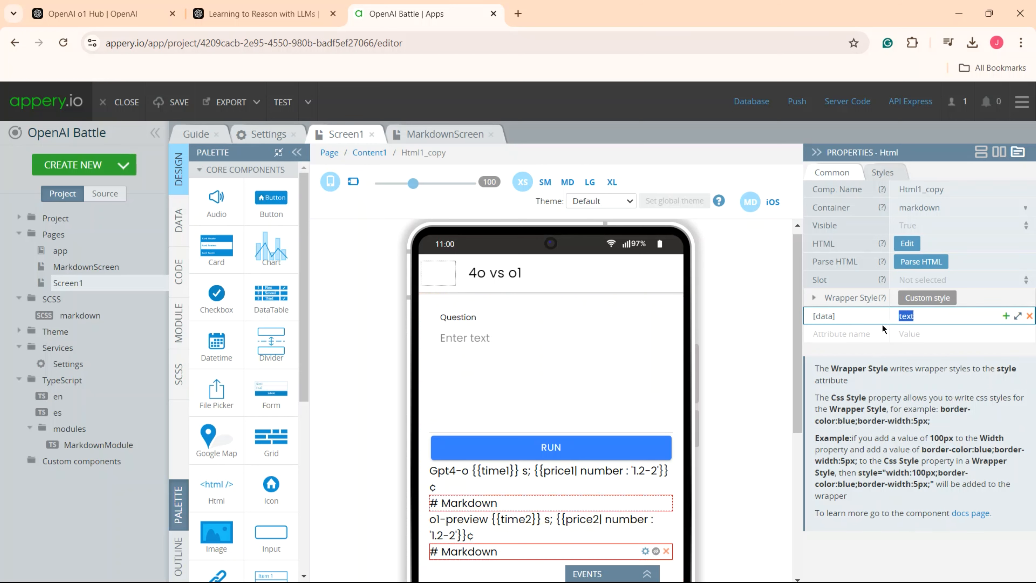
pyautogui.write('o1previewresult')
# Add the variables gpt4oresult and o1previewresult to Screen1's code
pyautogui.click(181, 289)
pyautogui.click(223, 361)
pyautogui.write('gpt4oresult')
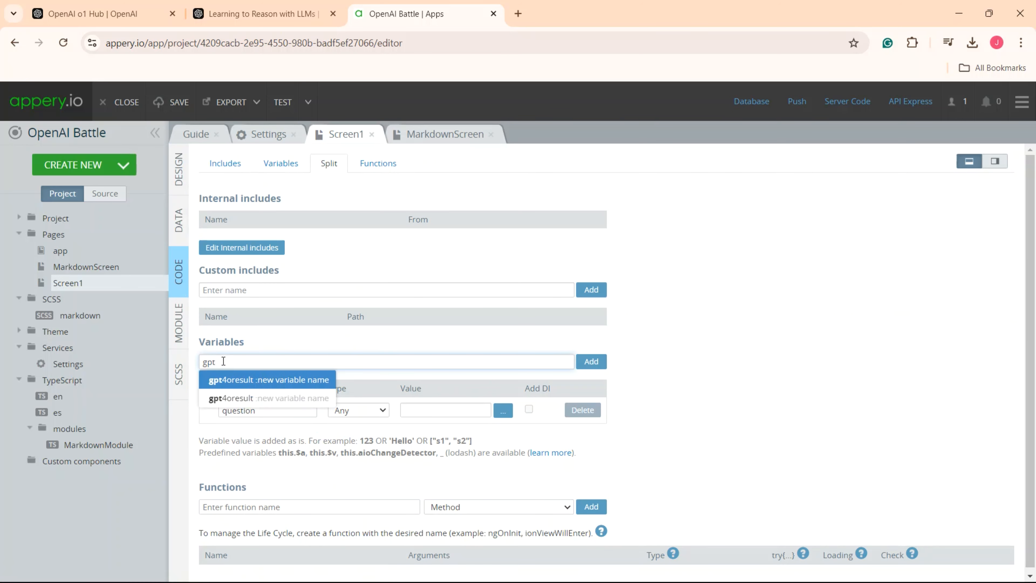
pyautogui.click(247, 380)
pyautogui.click(591, 361)
pyautogui.write('o1previewresult')
pyautogui.click(585, 363)
# Add the variables time1, time2, price1 and price2 to Screen1's code
pyautogui.click(305, 361)
pyautogui.write('time1')
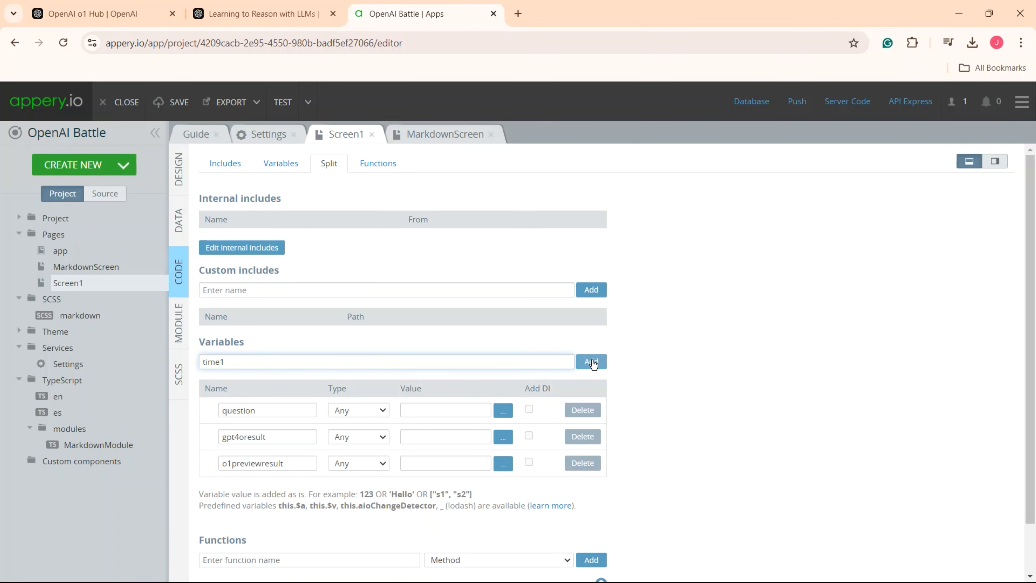
pyautogui.click(590, 361)
pyautogui.click(363, 361)
pyautogui.write('time2')
pyautogui.click(595, 363)
pyautogui.click(416, 362)
pyautogui.write('price1')
pyautogui.press('Return')
pyautogui.write('price2')
pyautogui.click(589, 362)
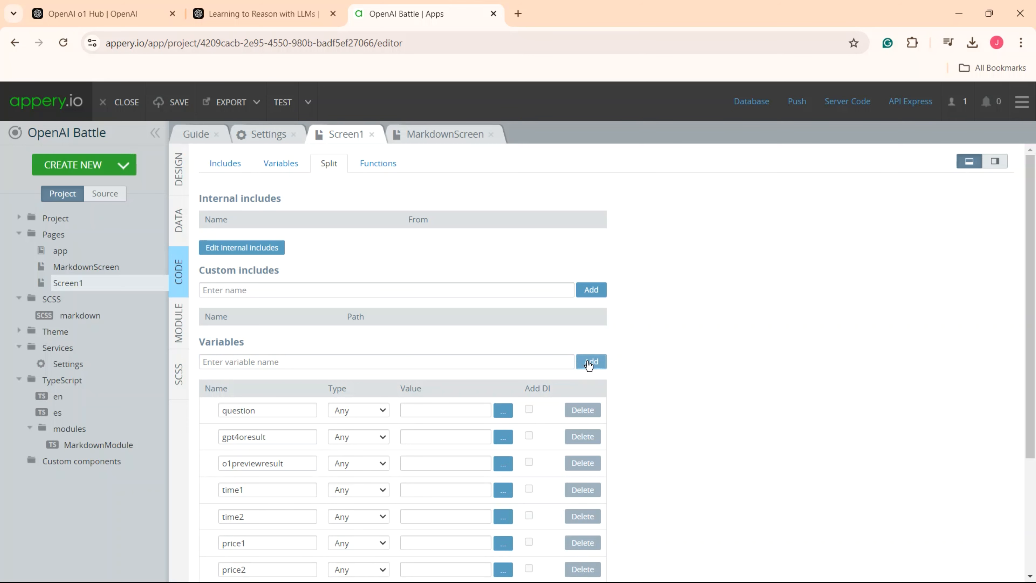
# Add an async method named run to Screen1 and paste in the code that queries the default and 'o1-preview' models and computes times and prices
pyautogui.click(370, 168)
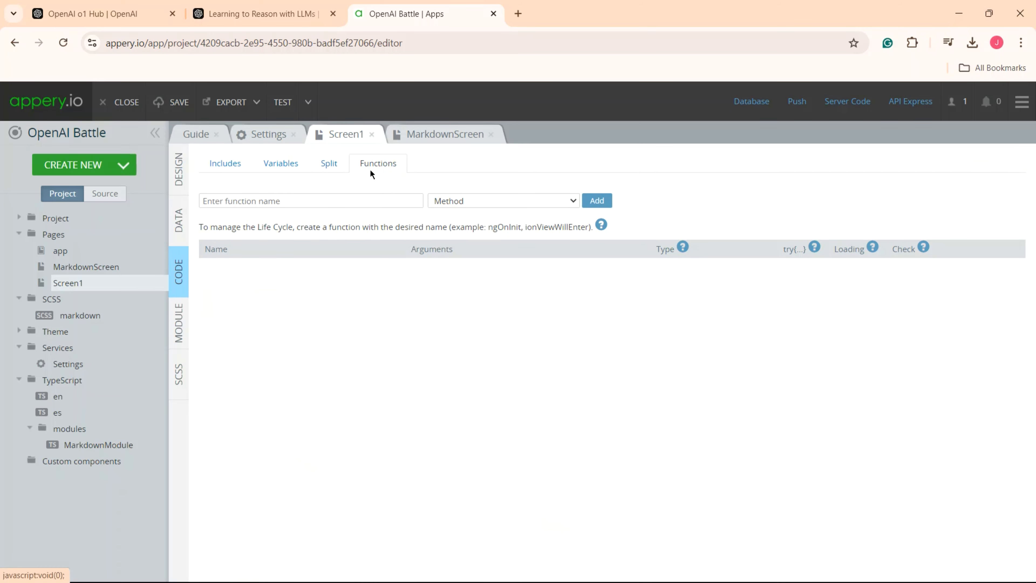
pyautogui.click(339, 202)
pyautogui.write('run')
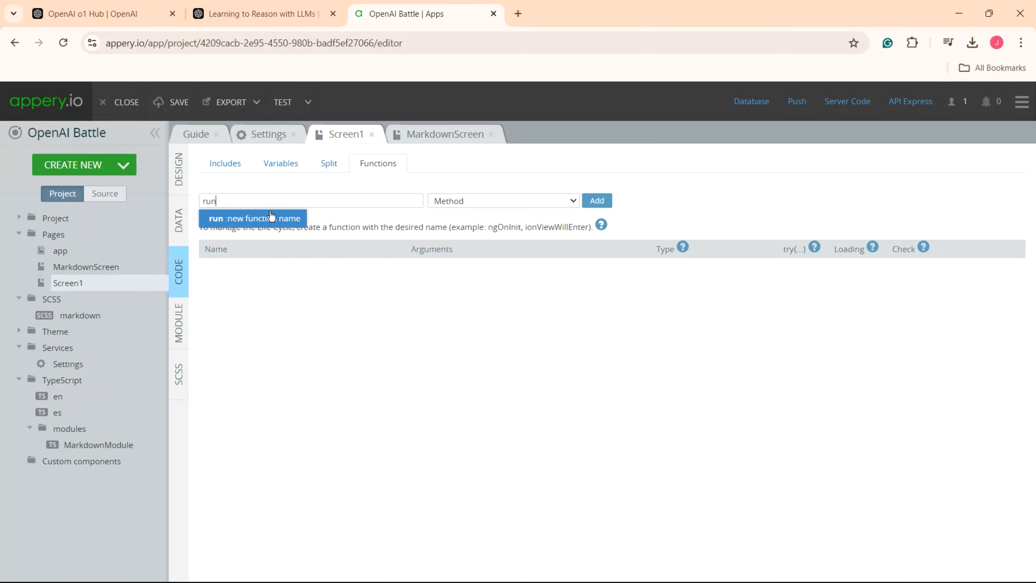
pyautogui.click(469, 200)
pyautogui.click(470, 235)
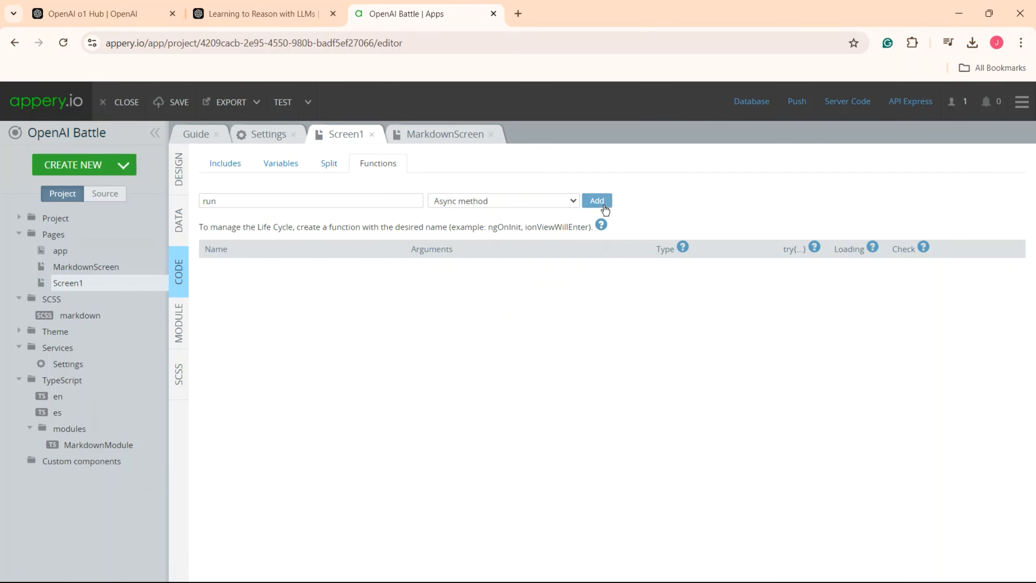
pyautogui.click(597, 201)
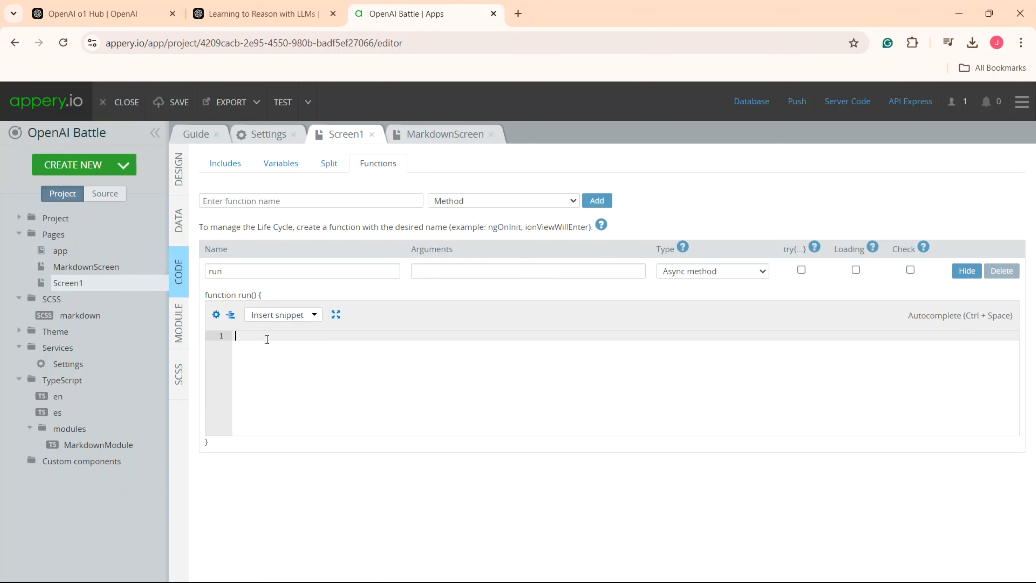
pyautogui.hotkey('ctrl', 'v')
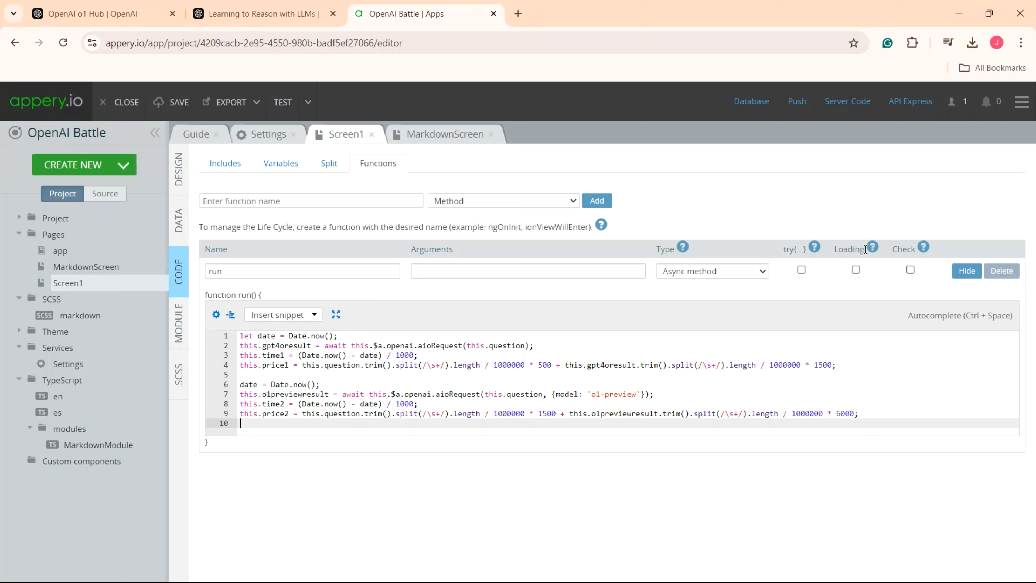
pyautogui.moveTo(875, 251)
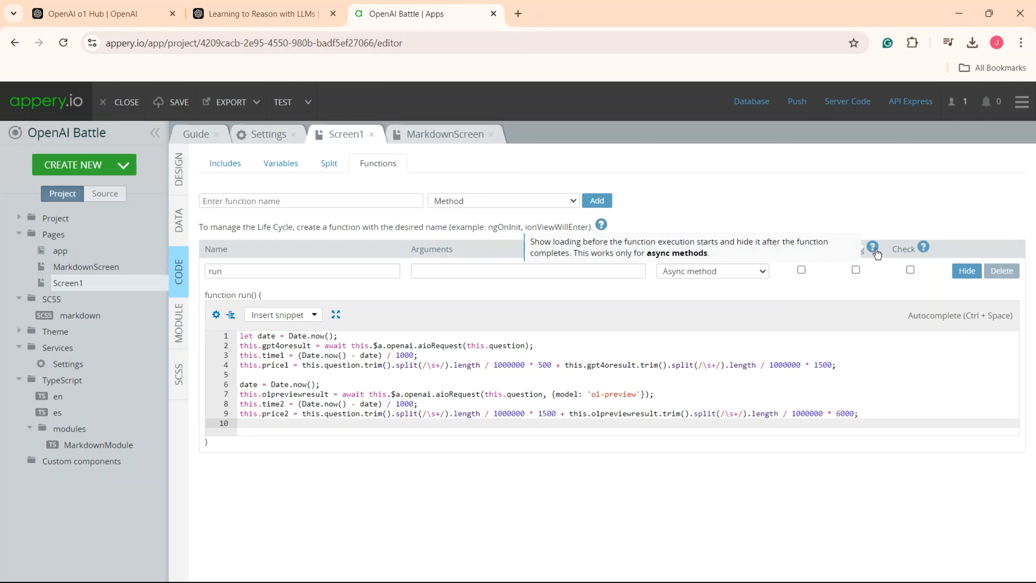
# Enable the Loading option for the run method, then save the app and launch its test preview
pyautogui.click(855, 270)
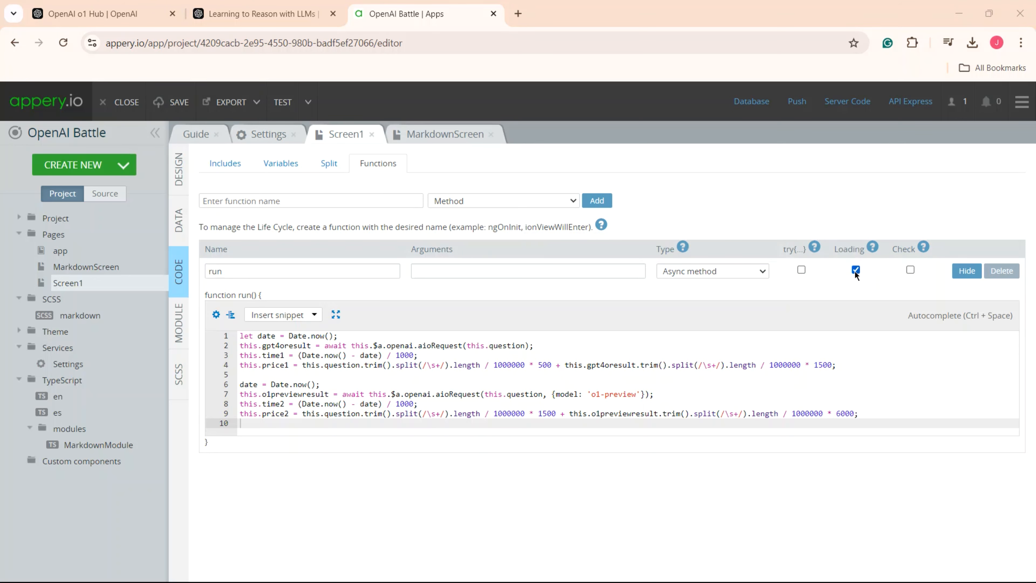
pyautogui.click(177, 103)
pyautogui.click(283, 104)
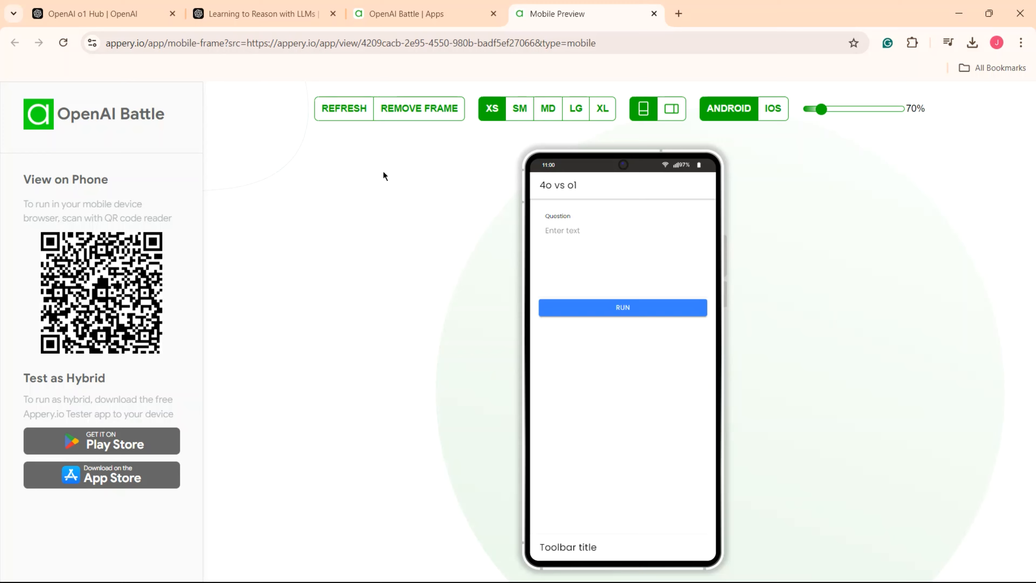
# Ask both models to arrange the words Police, Punishment, Crime, Judge and Judgment, numbered 1 to 5, in a meaningful sequence
pyautogui.click(554, 231)
pyautogui.hotkey('ctrl', 'v')
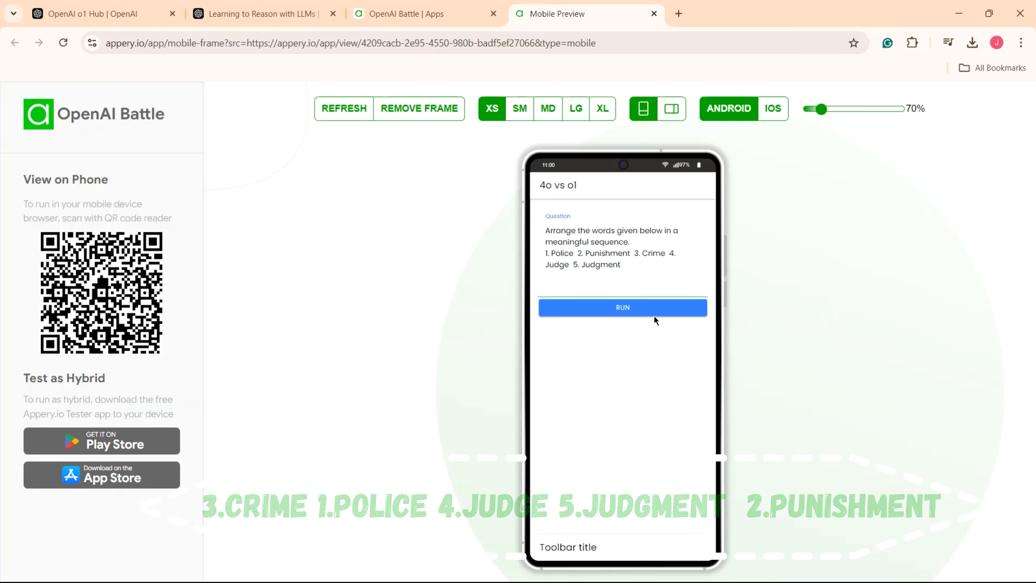
pyautogui.click(659, 313)
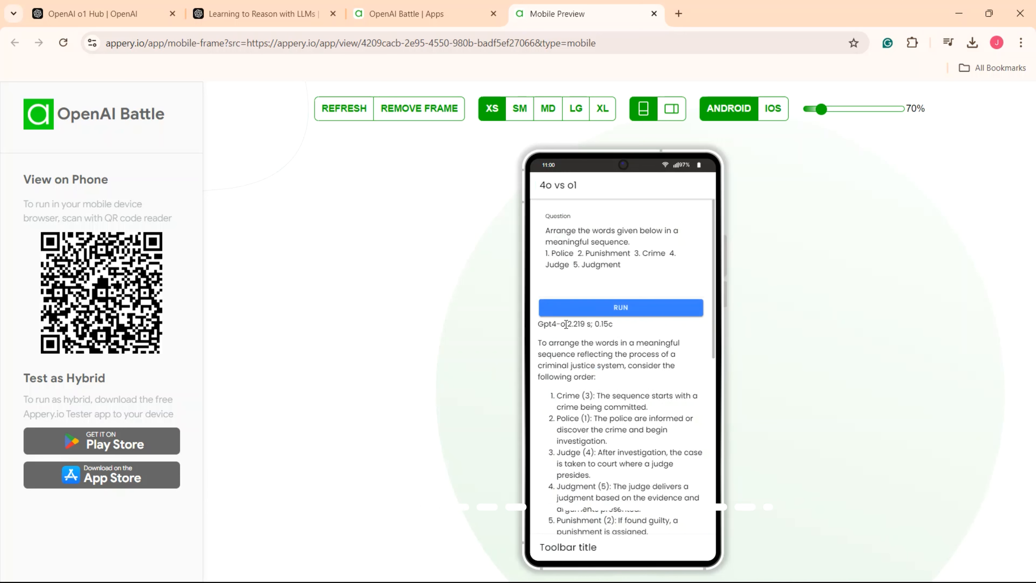
# Compare the GPT-4o and o1-preview response times, prices and answers for the word-sequence question
pyautogui.moveTo(566, 325); pyautogui.dragTo(615, 326)
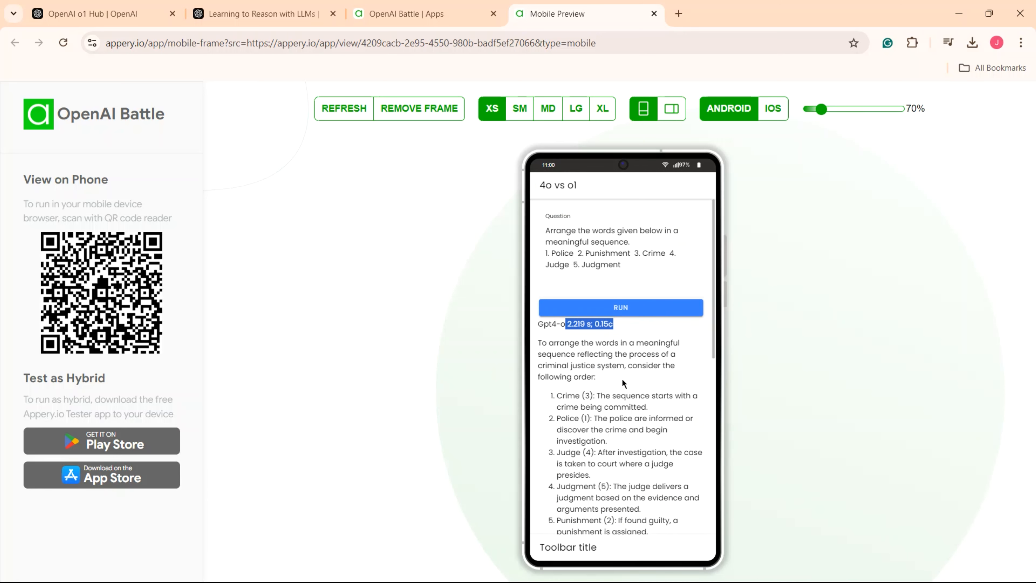
pyautogui.scroll(-5, 623, 383)
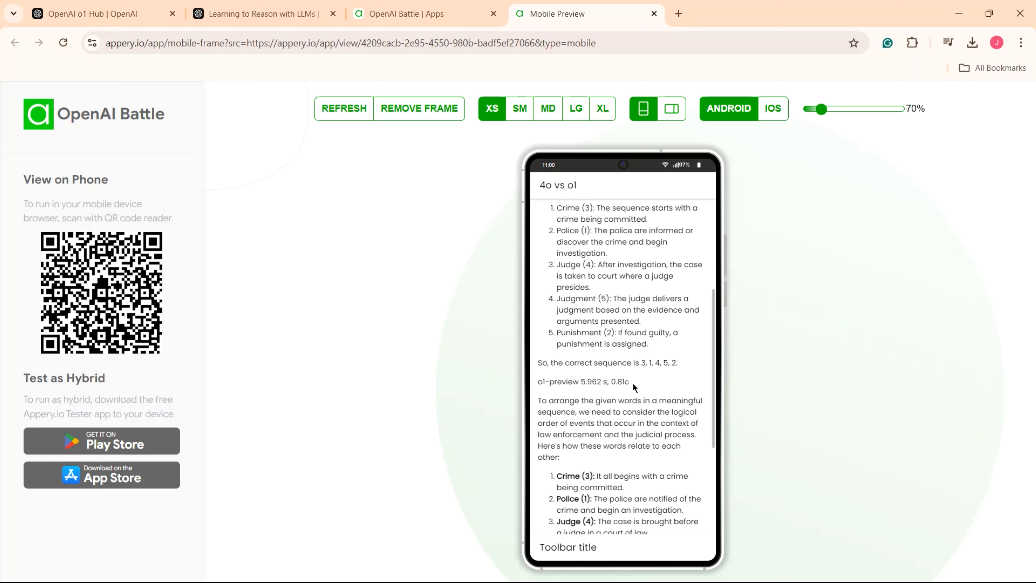
pyautogui.moveTo(630, 382); pyautogui.dragTo(584, 381)
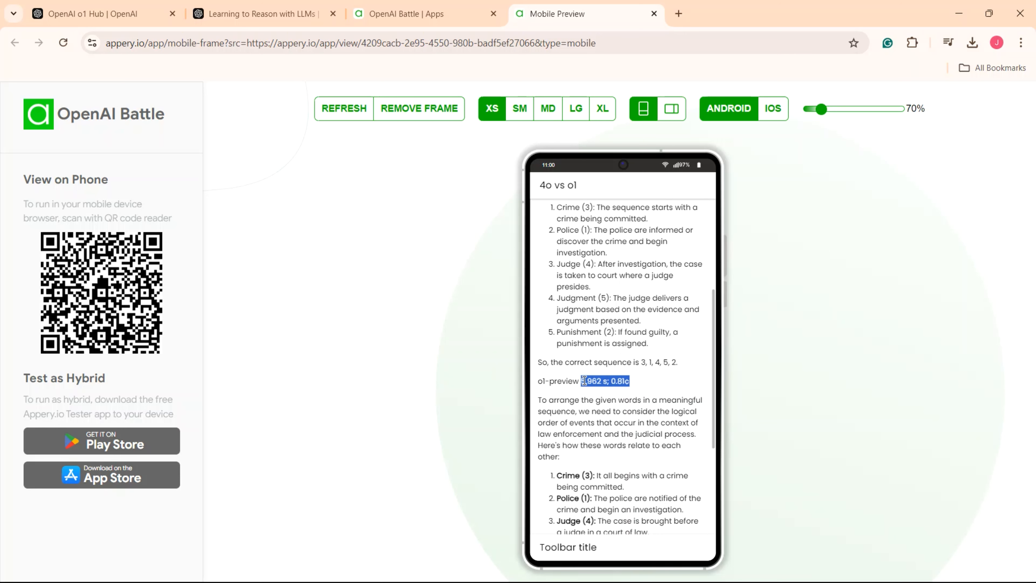
pyautogui.scroll(-4, 585, 381)
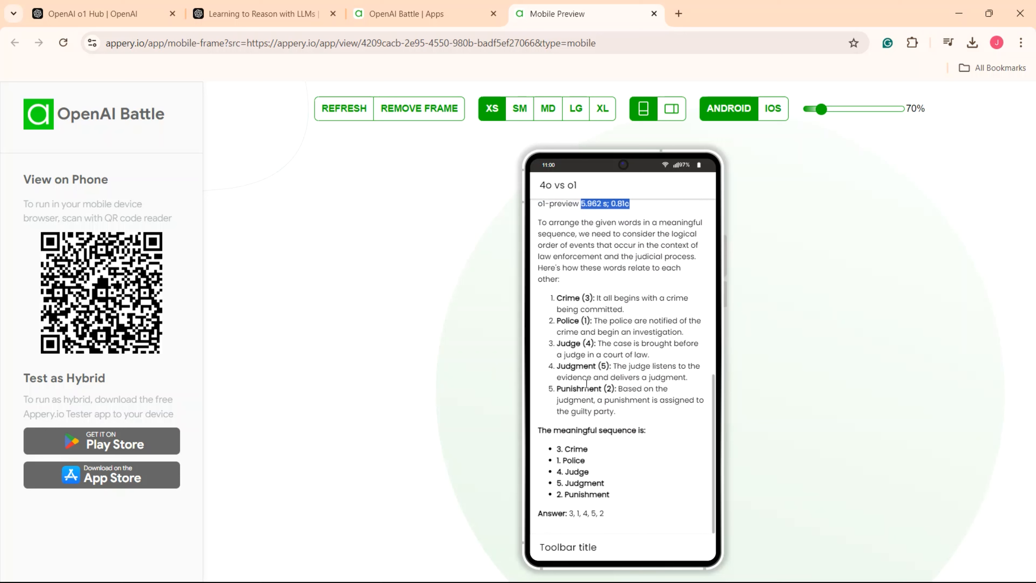
pyautogui.scroll(2, 606, 391)
pyautogui.moveTo(678, 246); pyautogui.dragTo(641, 246)
pyautogui.scroll(-2, 653, 297)
pyautogui.moveTo(625, 503); pyautogui.dragTo(578, 453)
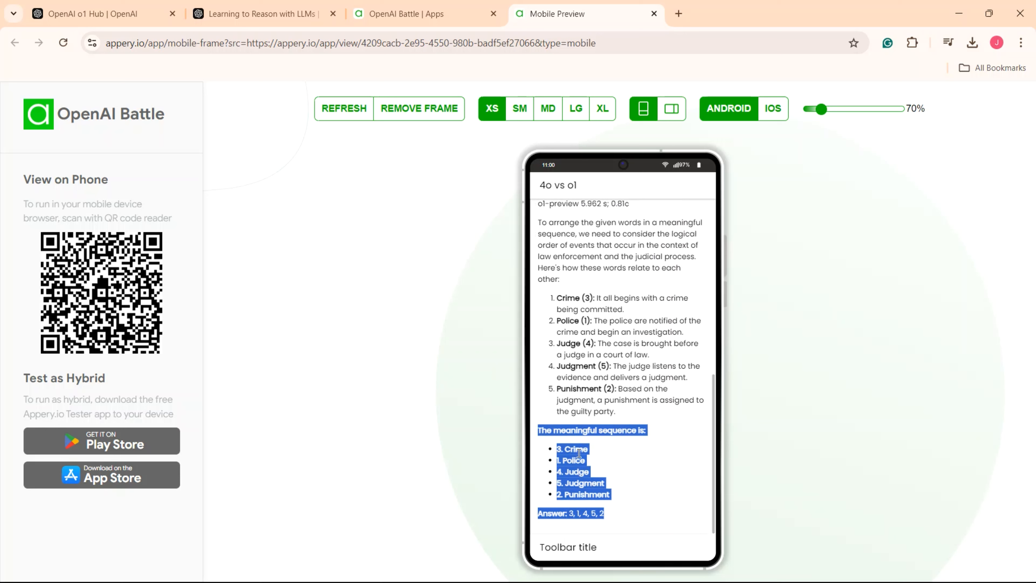
pyautogui.click(630, 445)
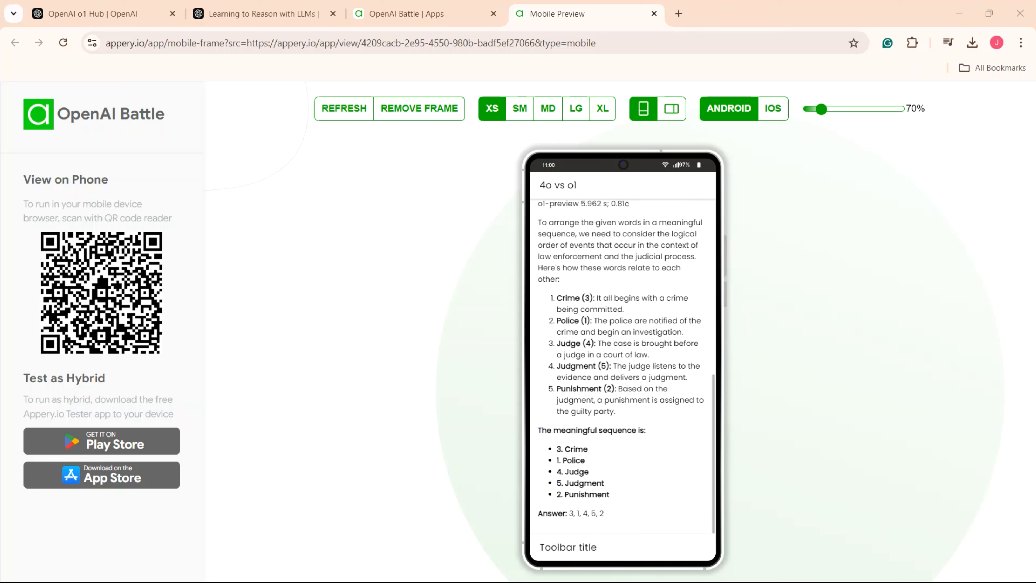
pyautogui.click(613, 517)
# Replace the question with the puzzle seating A, P, R, X, S and Z in a row, asking who is to the right of S, and run it
pyautogui.scroll(10, 618, 489)
pyautogui.moveTo(635, 266); pyautogui.dragTo(546, 233)
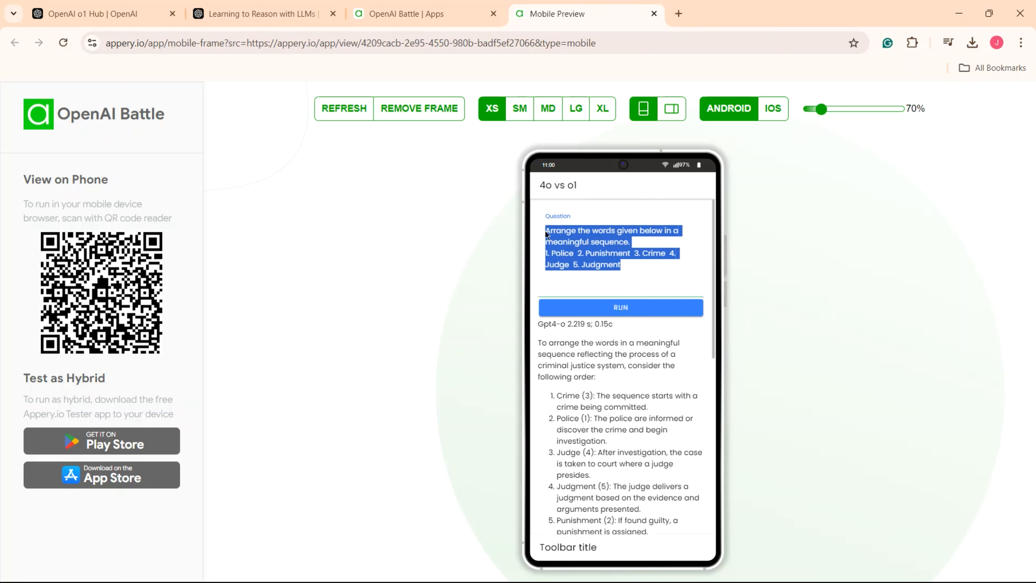
pyautogui.write('A, P, R, X, S, and Z are sitting in a row. S and Z are in the center. A and P are at the ends. R is sitting to the left of A. Who is to the right of S?')
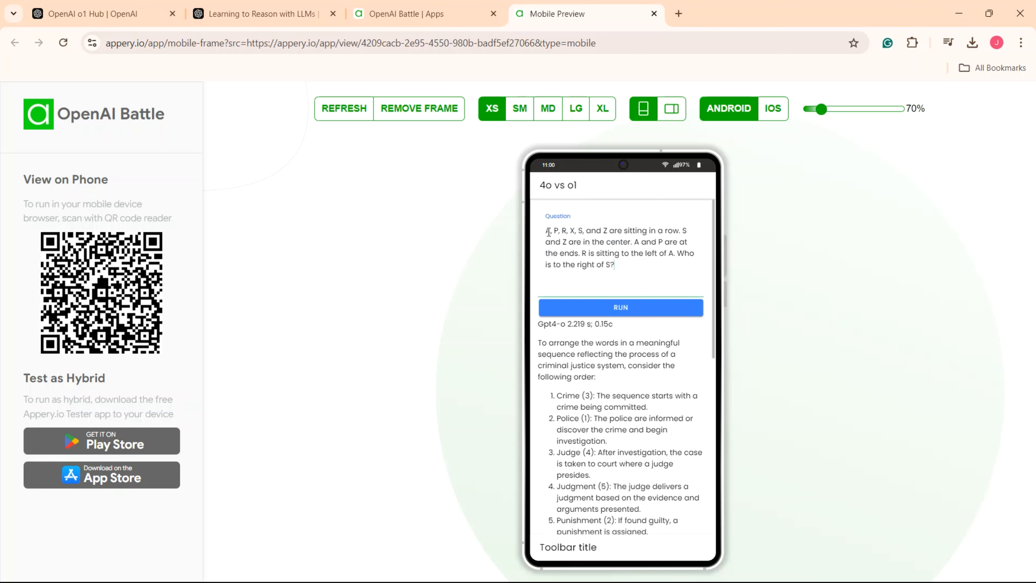
pyautogui.click(670, 311)
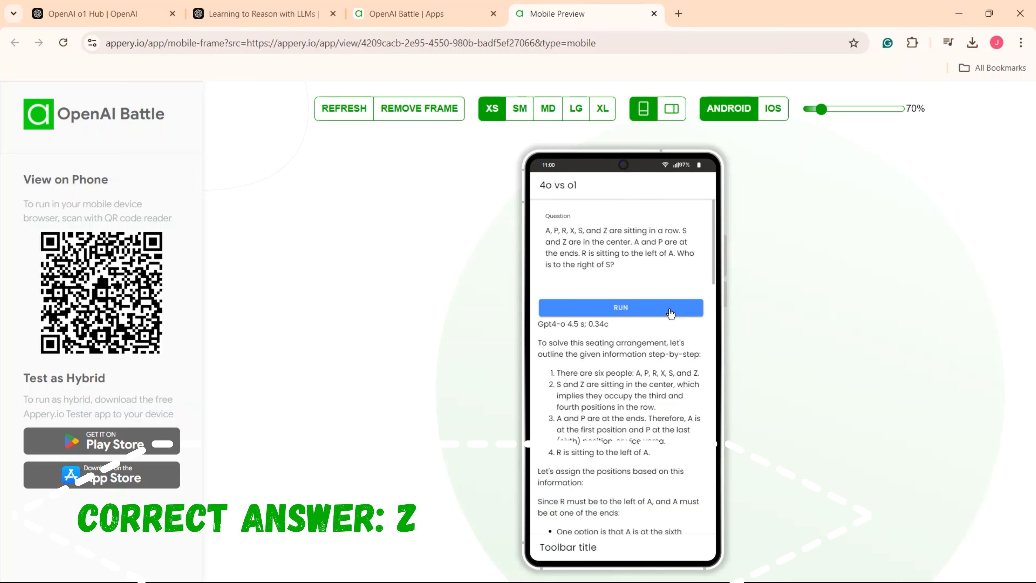
# Examine each model's reasoning and final answer to the seating puzzle
pyautogui.scroll(-7, 633, 449)
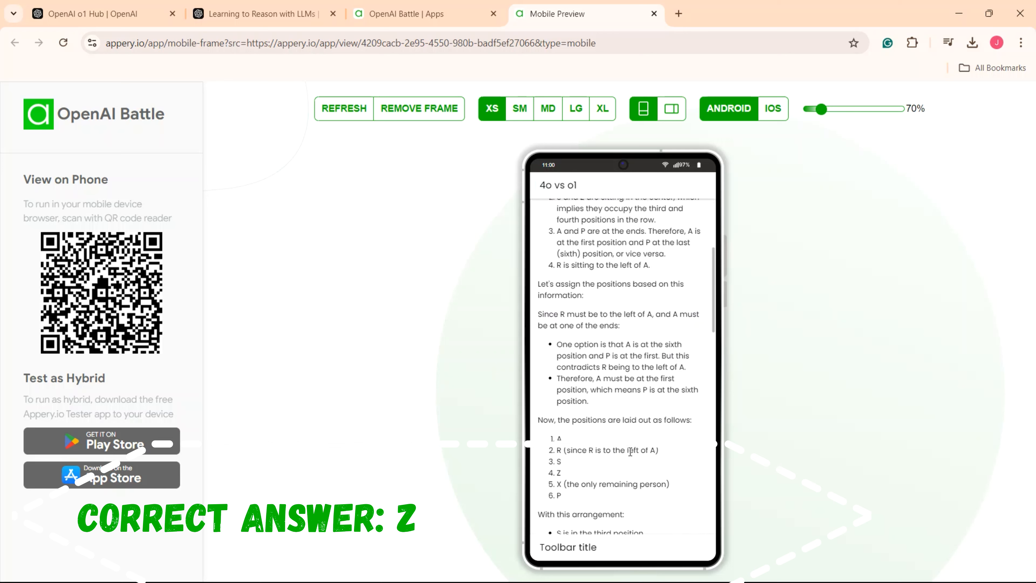
pyautogui.scroll(-1, 631, 452)
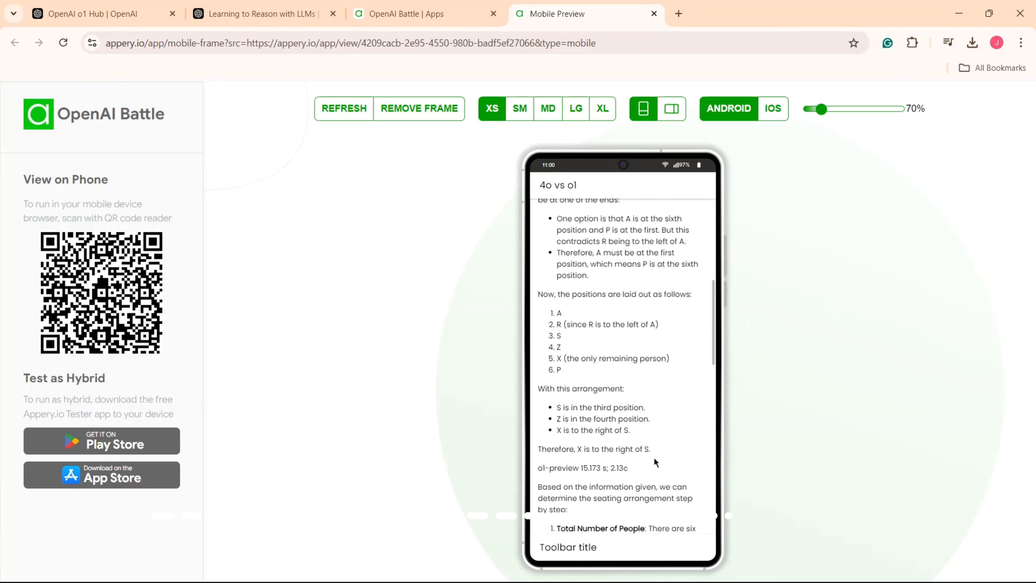
pyautogui.tripleClick(648, 447)
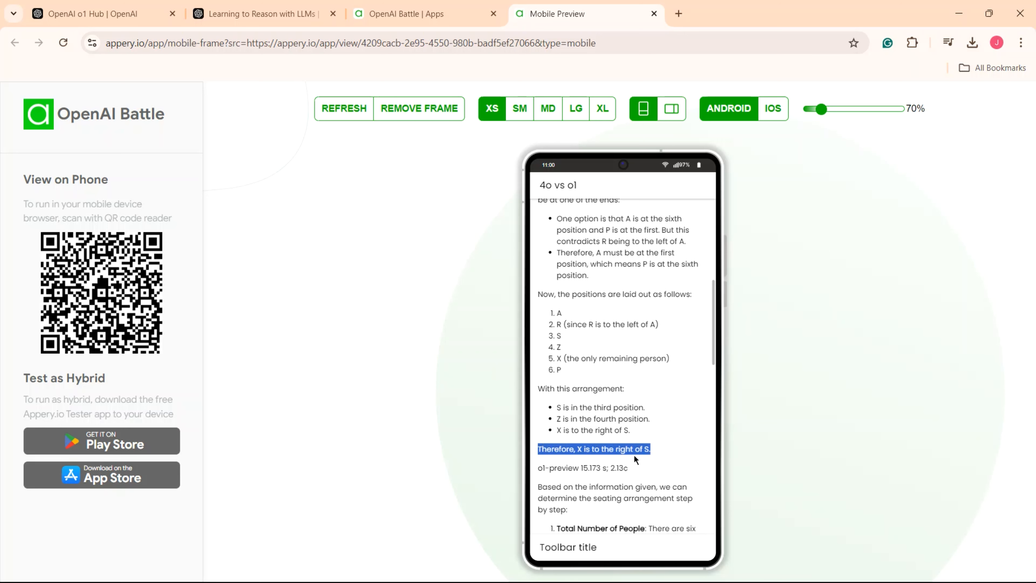
pyautogui.scroll(-10, 634, 454)
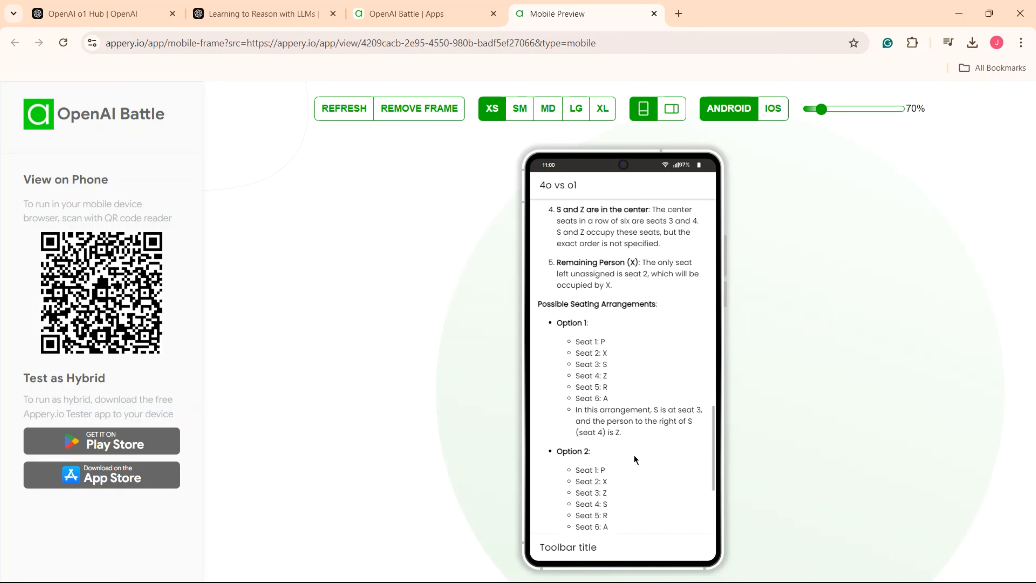
pyautogui.scroll(-4, 634, 454)
pyautogui.tripleClick(541, 513)
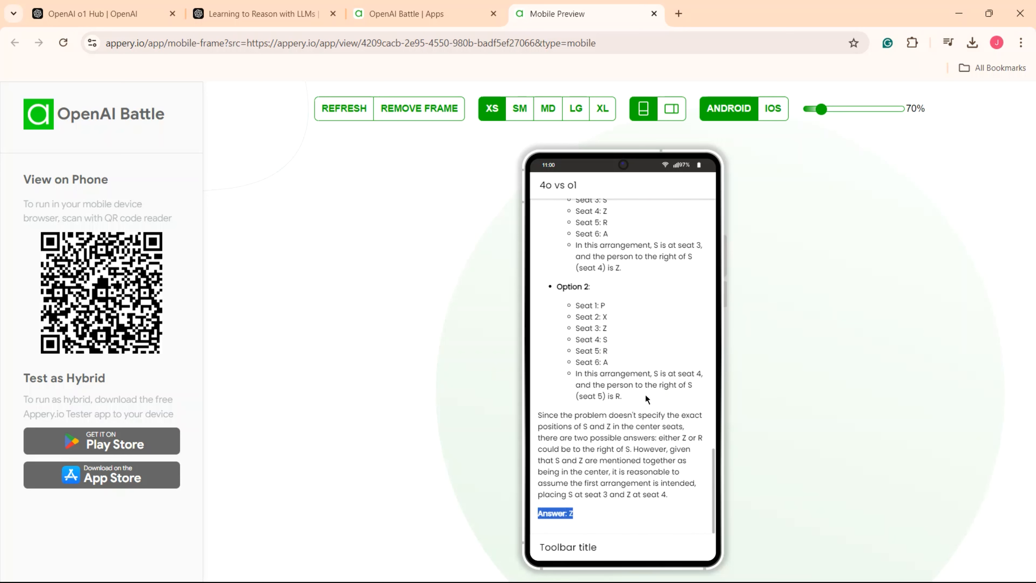
# Replace the question with how HILLARIOUS is written in a language where KINEMARTOPHOBIA is written as KNIEAMROTPOHBAI, and run the comparison
pyautogui.scroll(15, 645, 394)
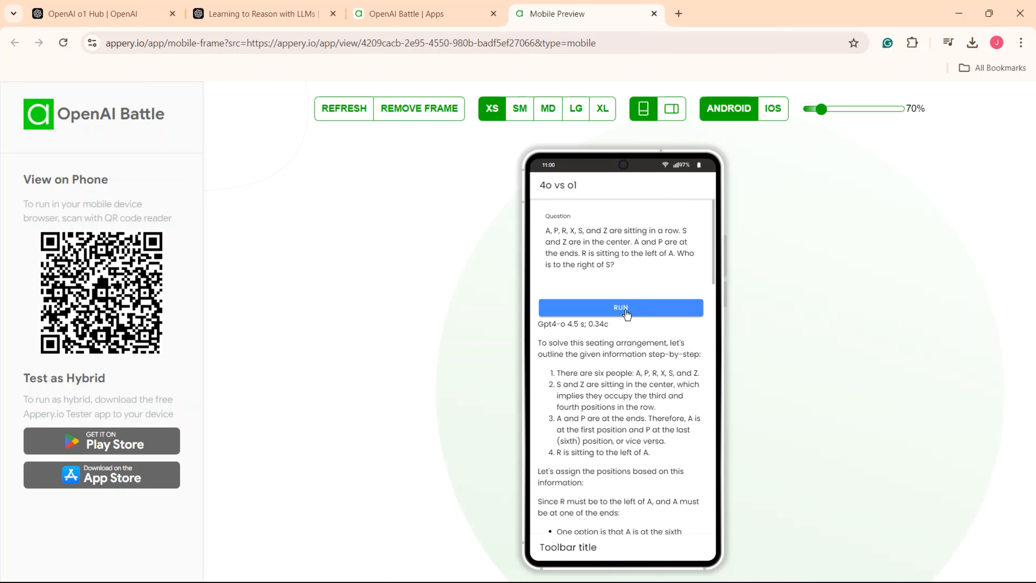
pyautogui.moveTo(617, 266); pyautogui.dragTo(542, 225)
pyautogui.press('BackSpace')
pyautogui.write('In a certain language, KINEMARTOPHOBIA is written as KNIEAMROTPOHBAI, then how HILLARIOUS will be written in the same language?')
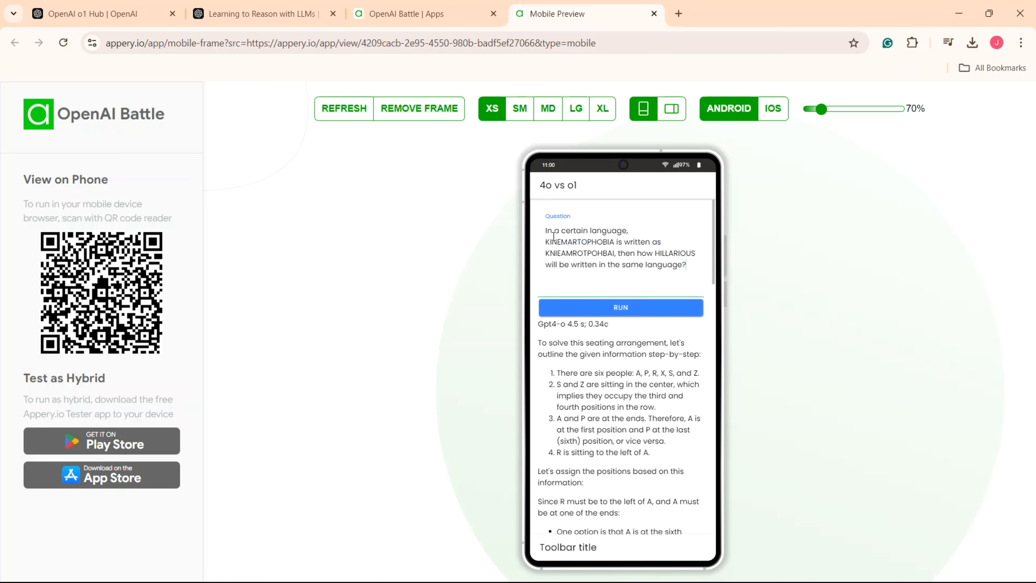
pyautogui.click(660, 312)
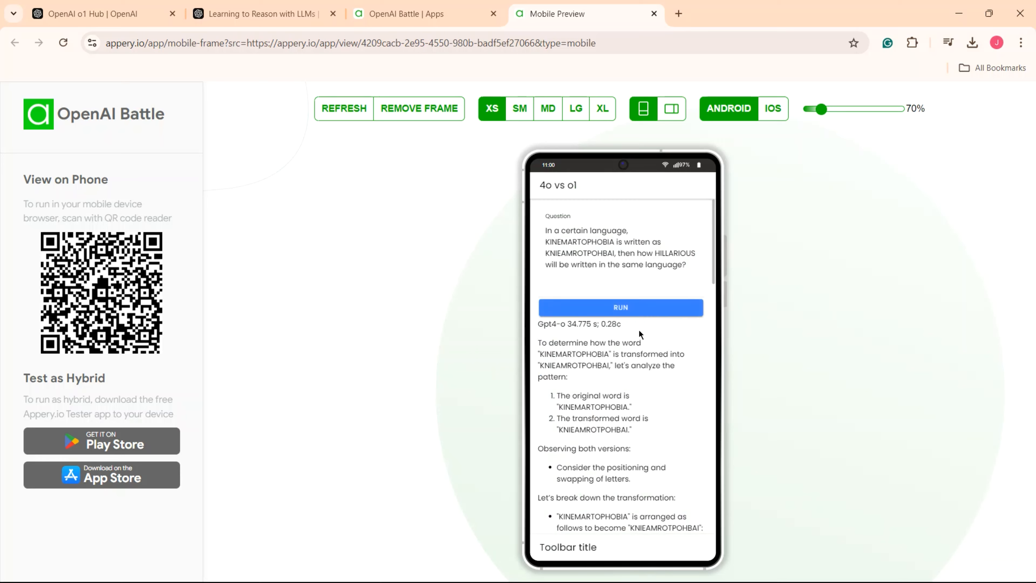
# Examine both models' reasoning and their final coded words for HILLARIOUS
pyautogui.scroll(-5, 638, 330)
pyautogui.scroll(-5, 624, 348)
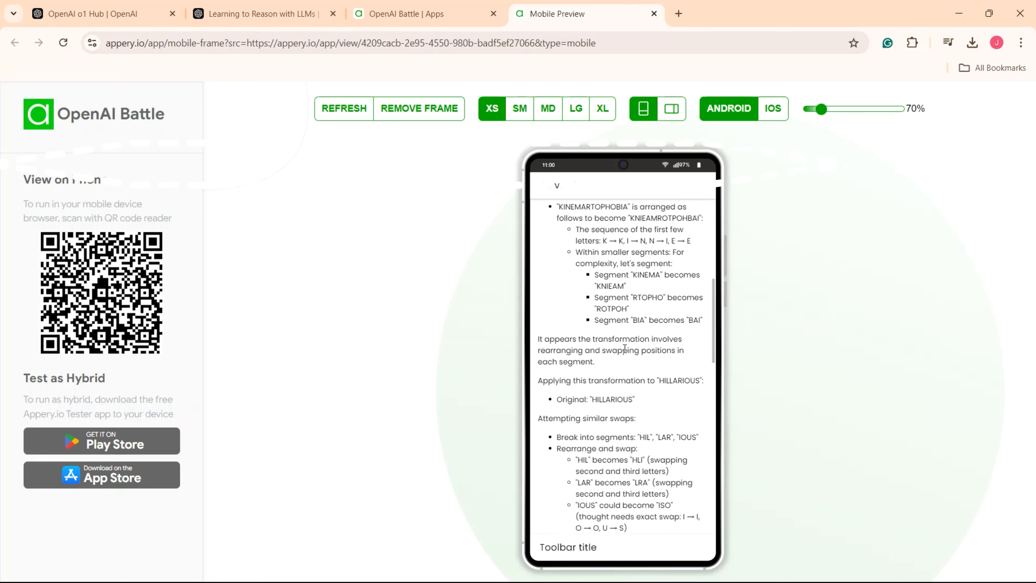
pyautogui.scroll(-2, 625, 348)
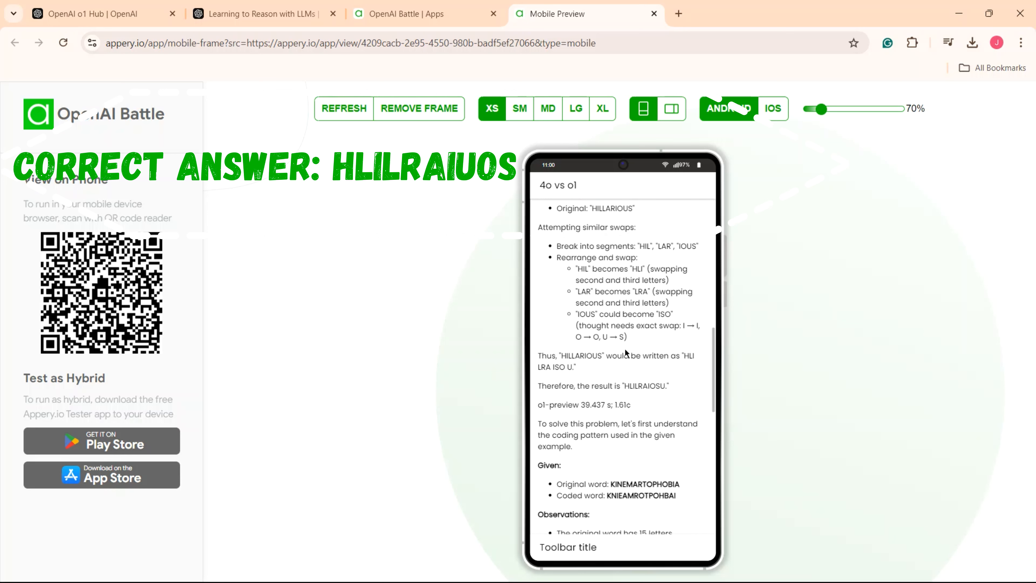
pyautogui.moveTo(672, 385); pyautogui.dragTo(535, 386)
pyautogui.scroll(-5, 663, 395)
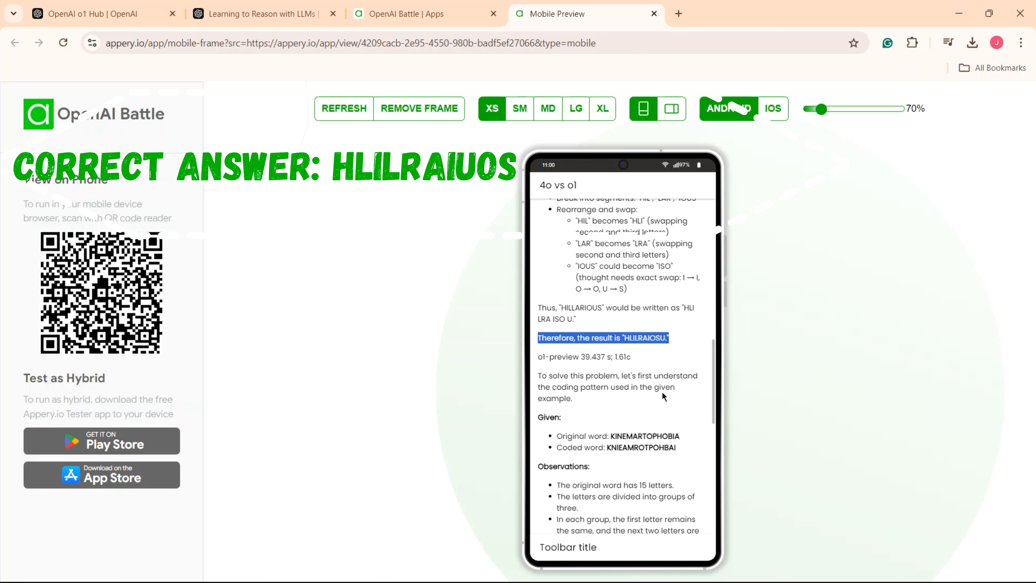
pyautogui.scroll(-3, 663, 394)
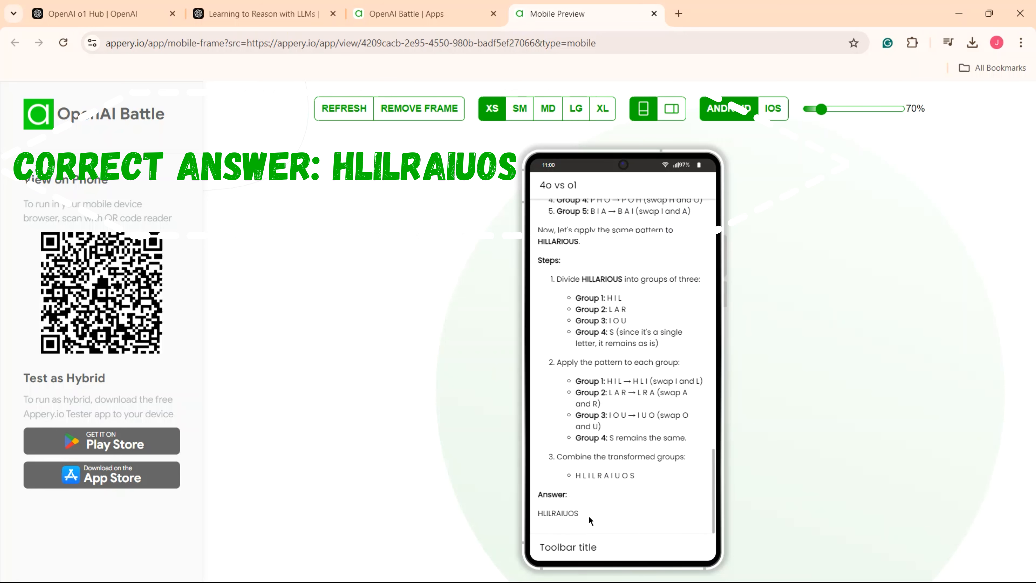
pyautogui.moveTo(588, 516); pyautogui.dragTo(537, 514)
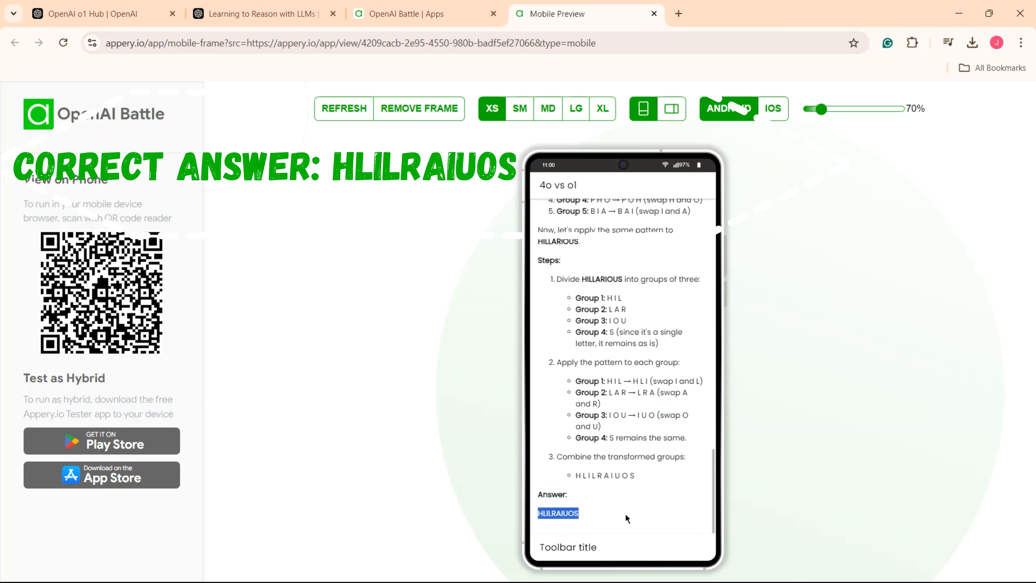